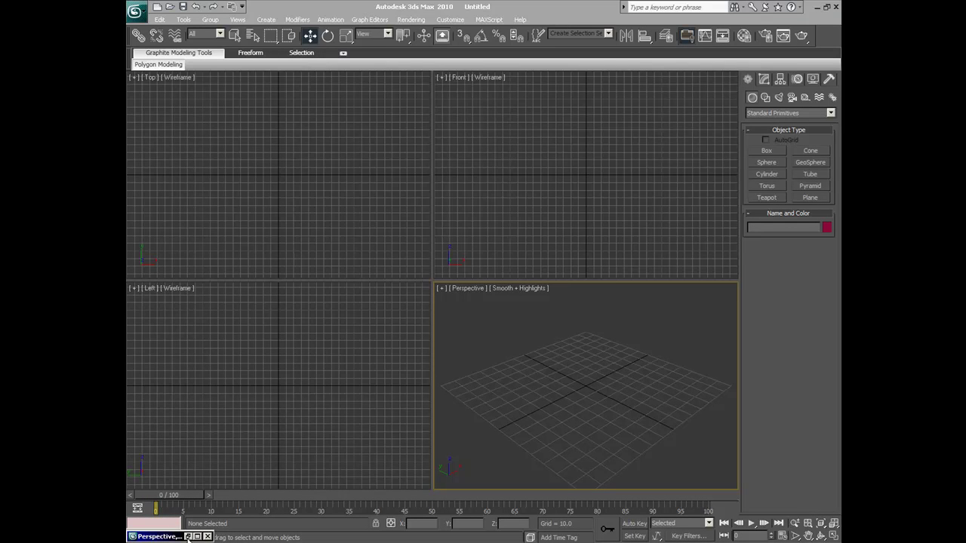
- Draw Torus01 at the scene centre and thicken its tube to Radius 2 of about 38.955
{"action": "left_click", "coordinate": [189, 536]}
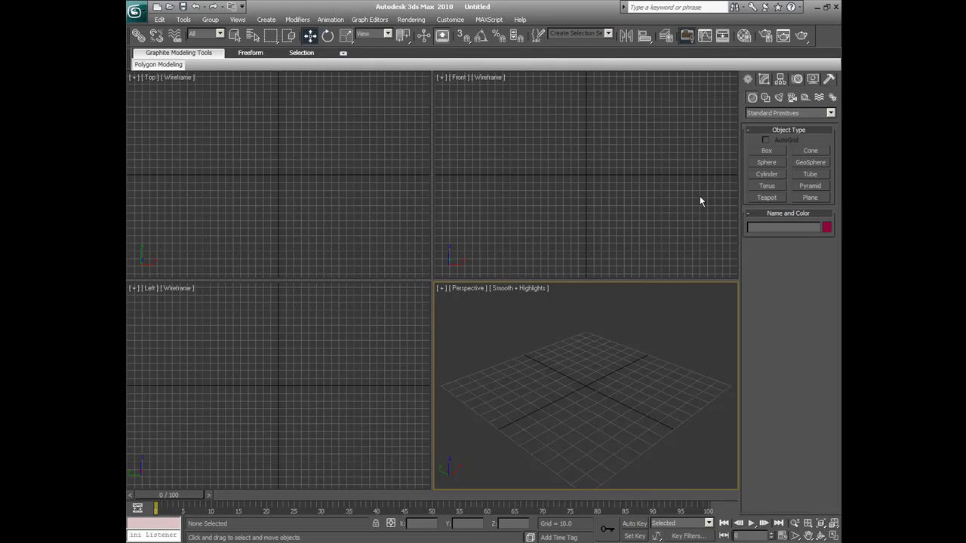
{"action": "left_click", "coordinate": [768, 186]}
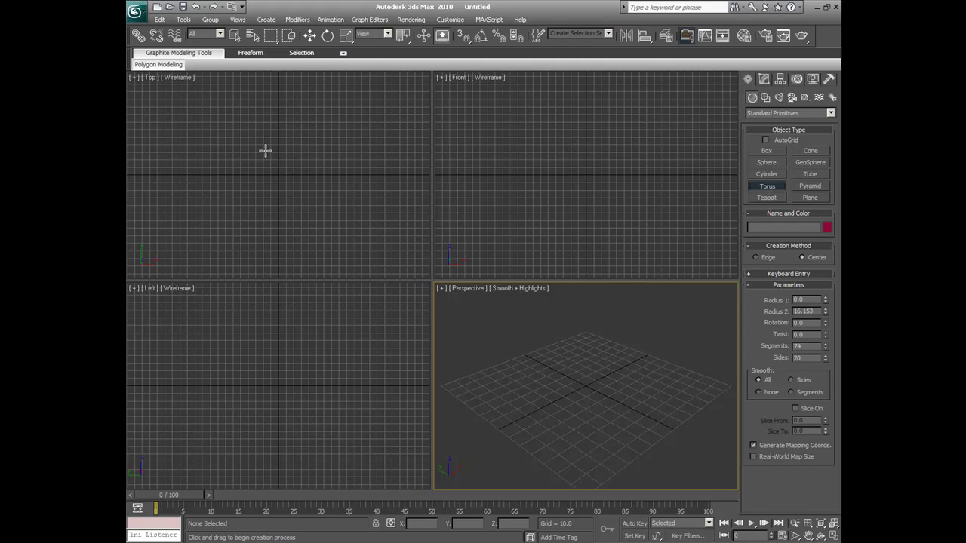
{"action": "left_click_drag", "start_coordinate": [279, 175], "coordinate": [332, 194]}
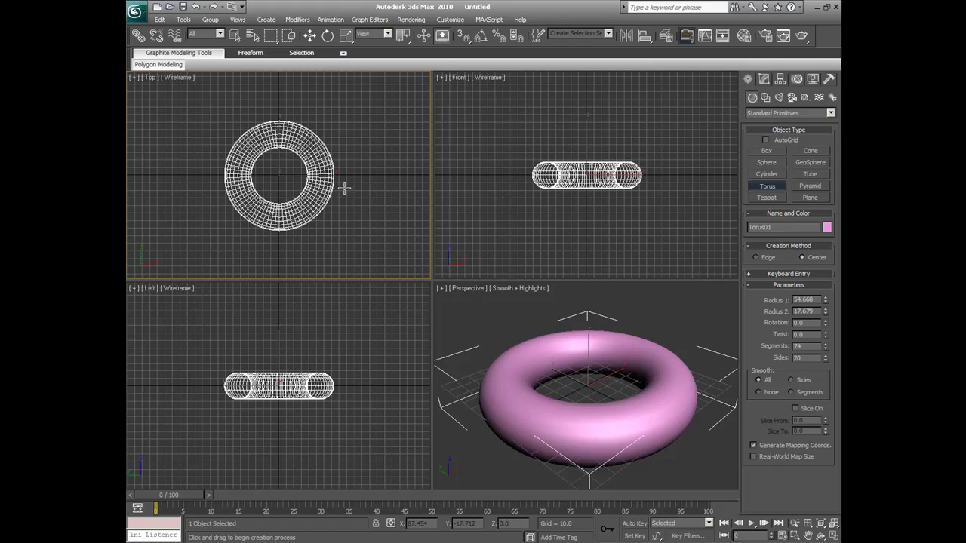
{"action": "left_click", "coordinate": [833, 524]}
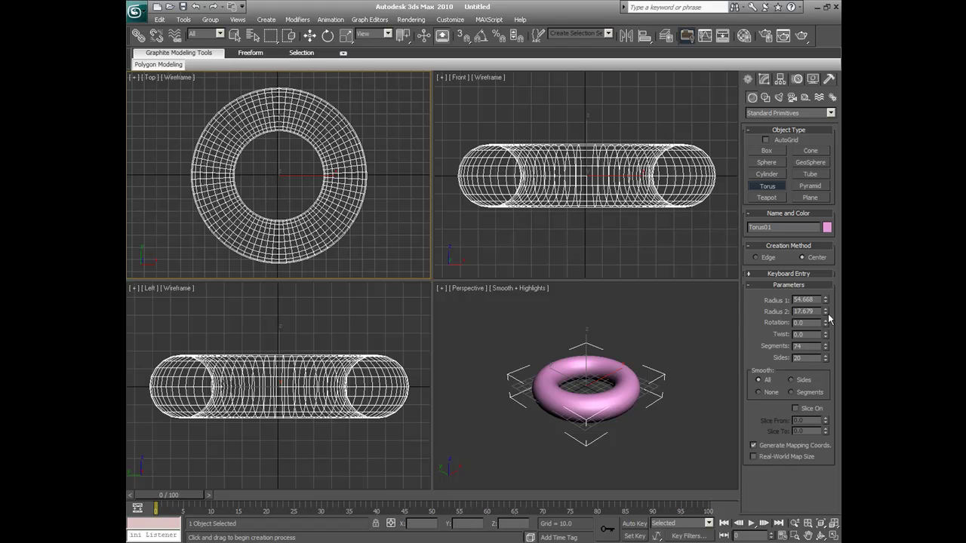
{"action": "left_click_drag", "start_coordinate": [825, 313], "coordinate": [826, 312]}
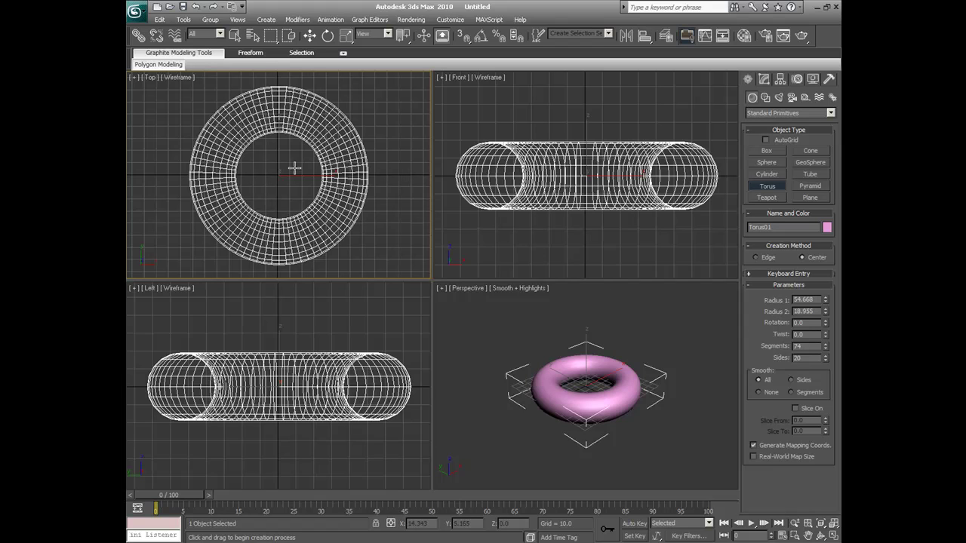
- Convert Torus01 to an Editable Poly and switch to Vertex level
{"action": "key", "text": "w"}
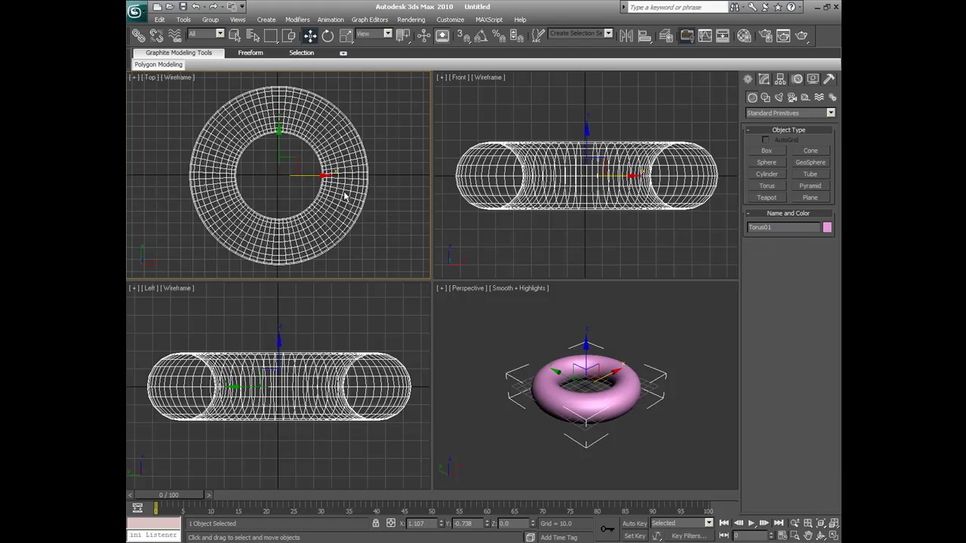
{"action": "right_click", "coordinate": [337, 189]}
{"action": "mouse_move", "coordinate": [379, 286]}
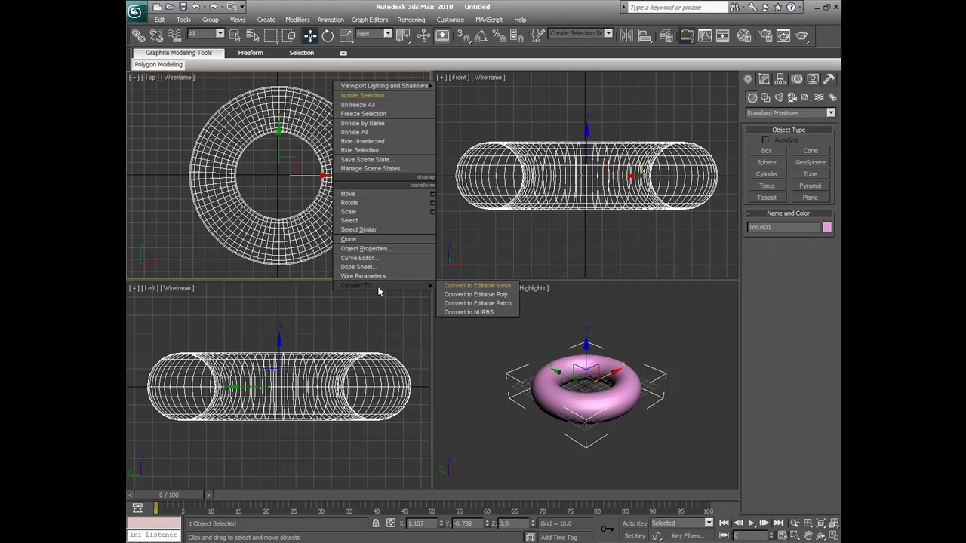
{"action": "left_click", "coordinate": [468, 294]}
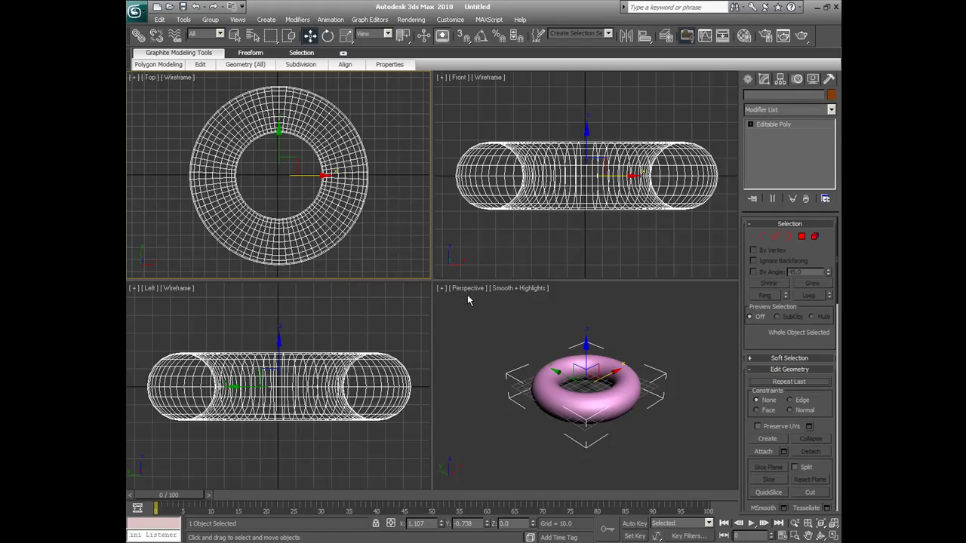
{"action": "left_click", "coordinate": [762, 238]}
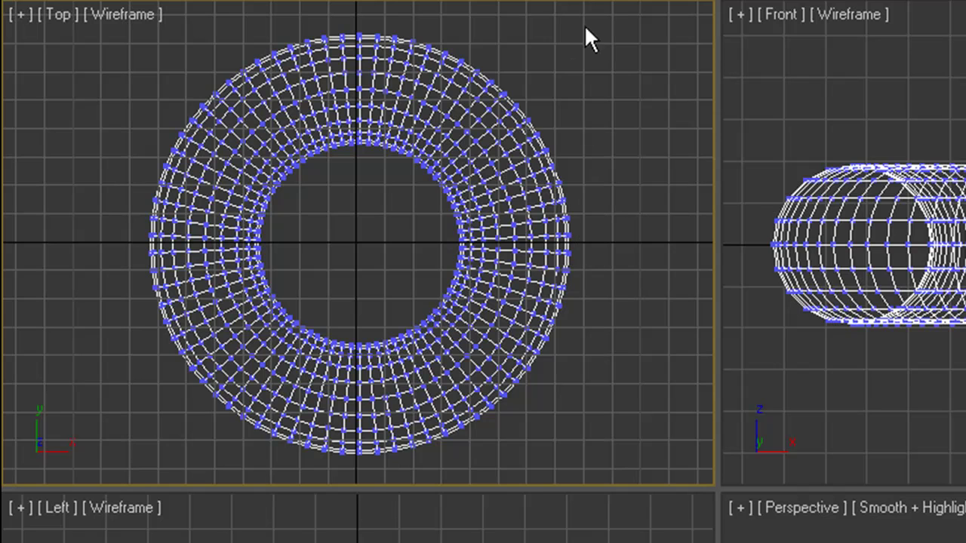
- Select the torus's lower-half vertices and drag them down into an oval chain-link shape
{"action": "left_click_drag", "start_coordinate": [630, 18], "coordinate": [112, 467]}
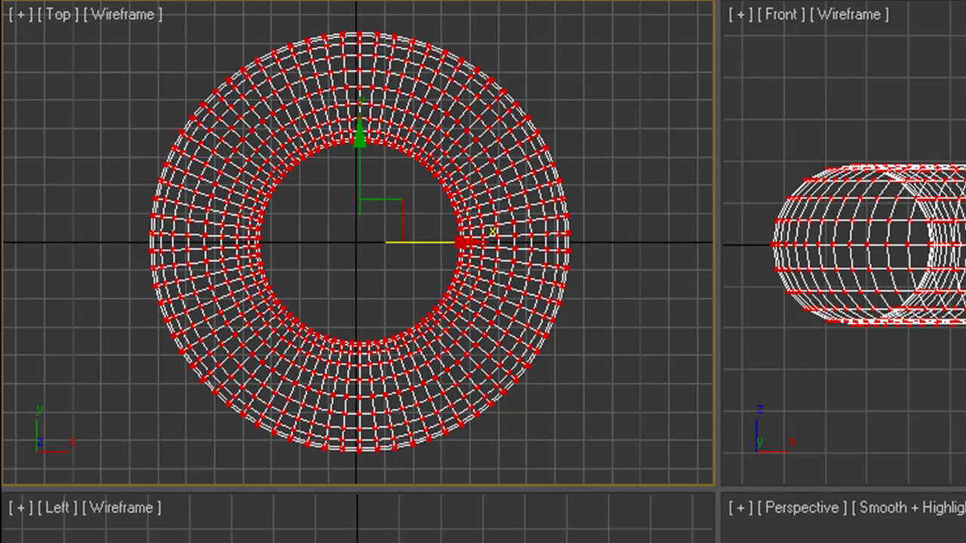
{"action": "left_click", "coordinate": [601, 345]}
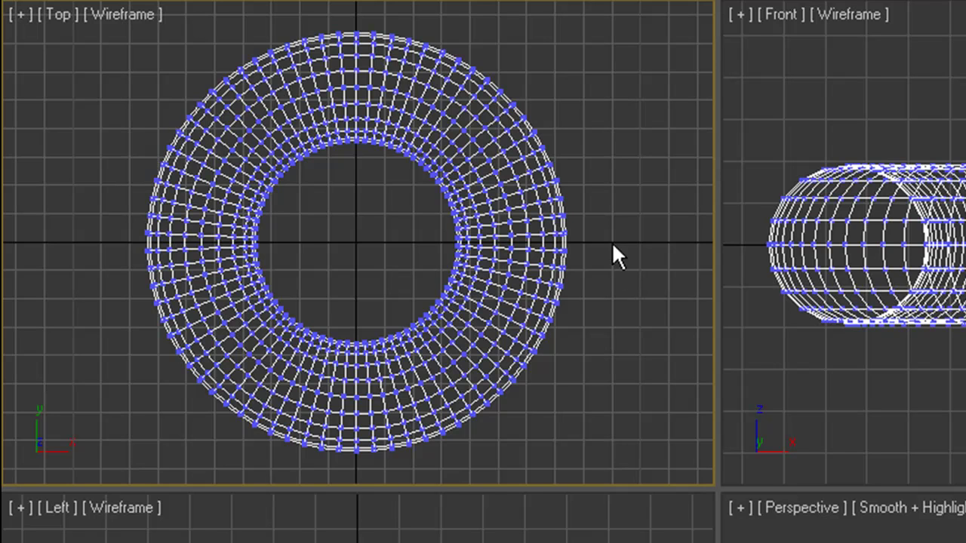
{"action": "left_click_drag", "start_coordinate": [612, 243], "coordinate": [105, 480]}
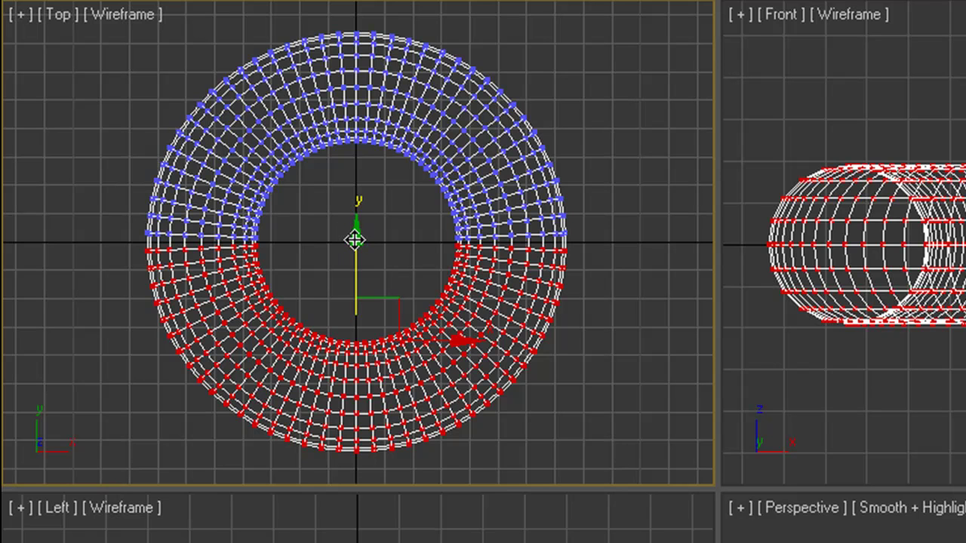
{"action": "left_click_drag", "start_coordinate": [354, 240], "coordinate": [351, 447]}
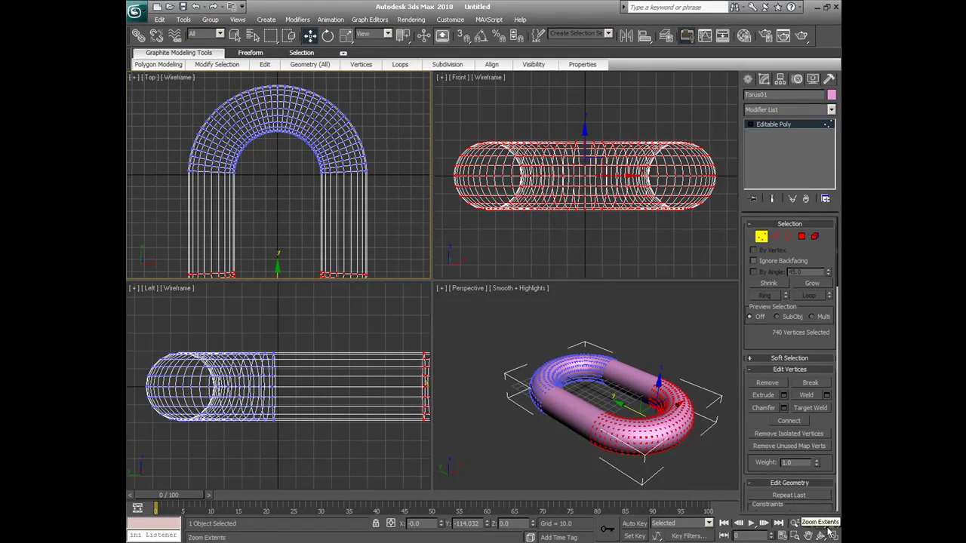
- Move the lower vertices further down to Y −133.339 in the maximized Top view, then test render
{"action": "left_click", "coordinate": [834, 535]}
{"action": "left_click", "coordinate": [834, 525]}
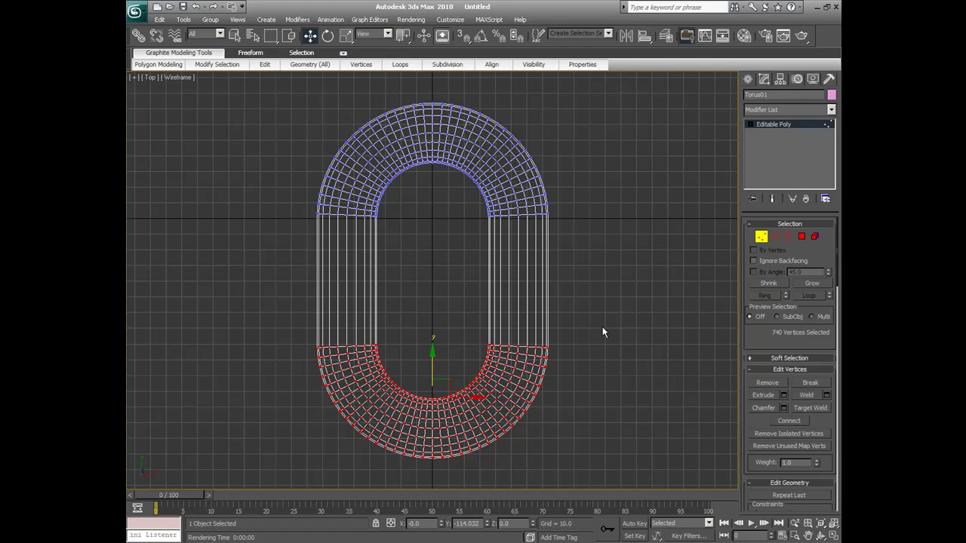
{"action": "left_click_drag", "start_coordinate": [433, 353], "coordinate": [434, 401]}
{"action": "left_click", "coordinate": [834, 524]}
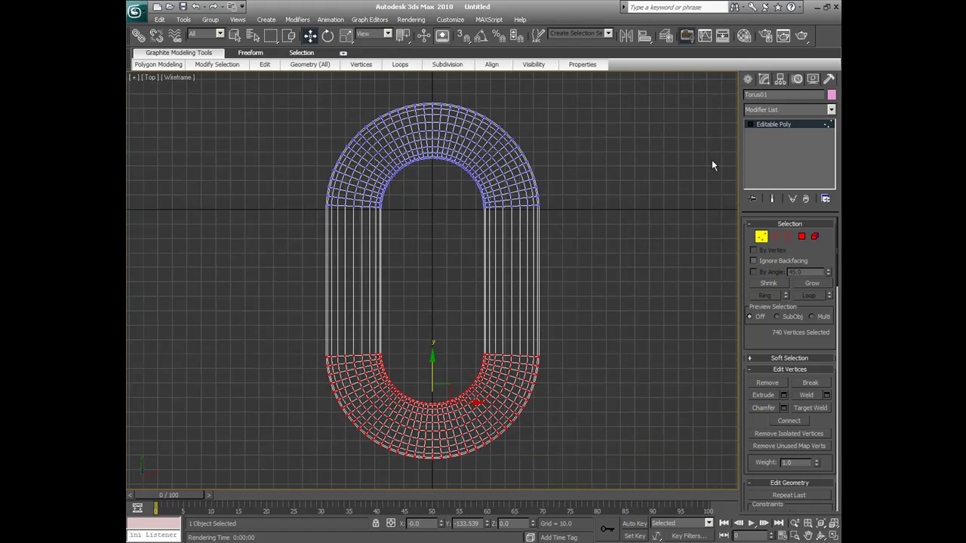
{"action": "left_click", "coordinate": [801, 36]}
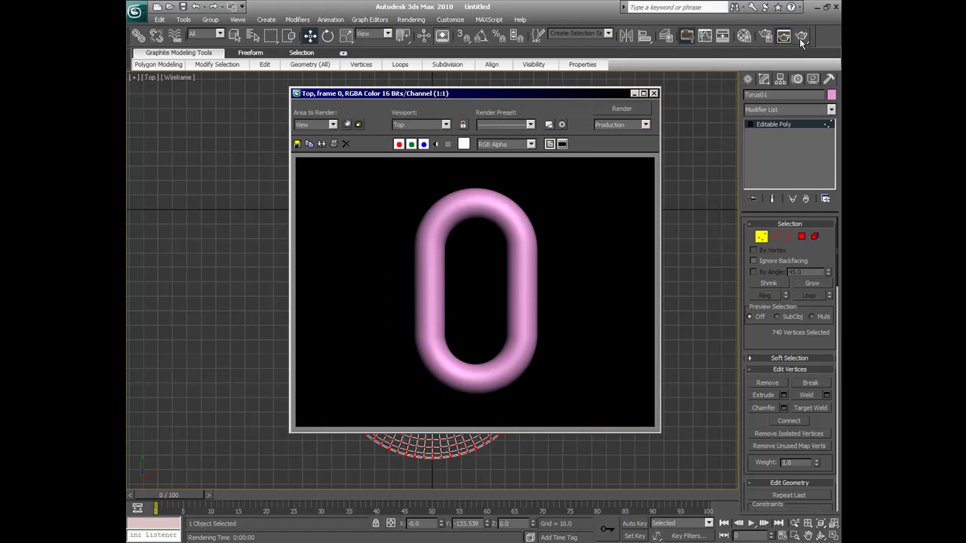
{"action": "left_click", "coordinate": [653, 93]}
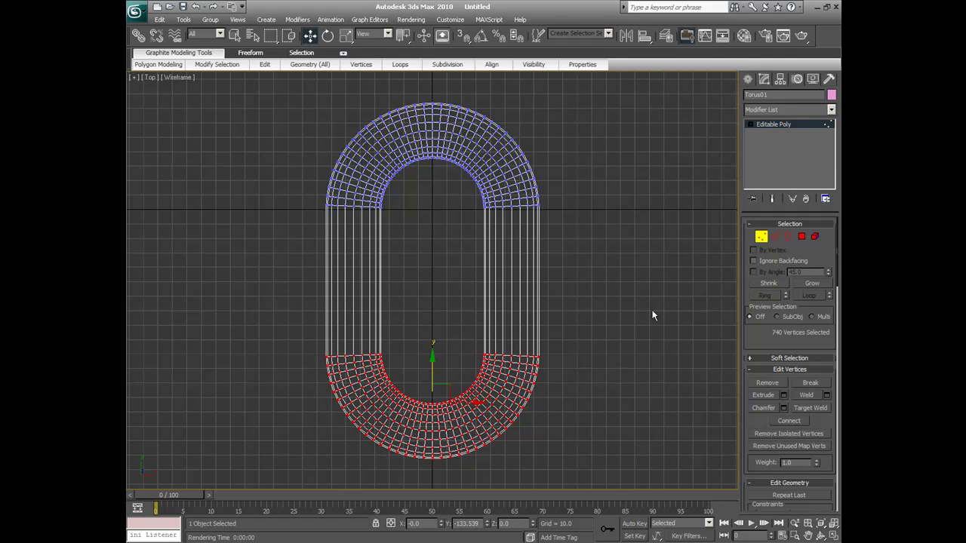
- Apply the Metal_Galvanized material to Torus01 and render the link
{"action": "left_click", "coordinate": [743, 36]}
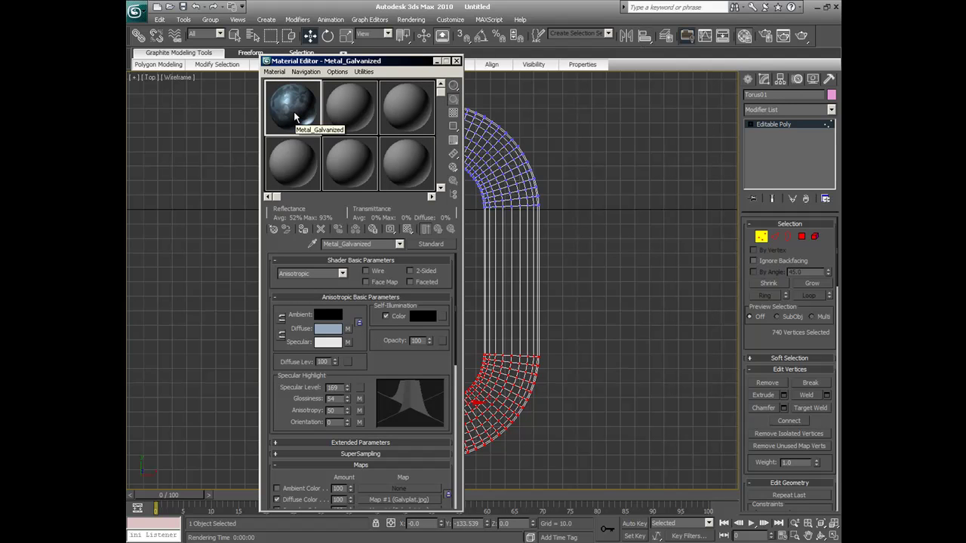
{"action": "left_click_drag", "start_coordinate": [295, 114], "coordinate": [477, 155]}
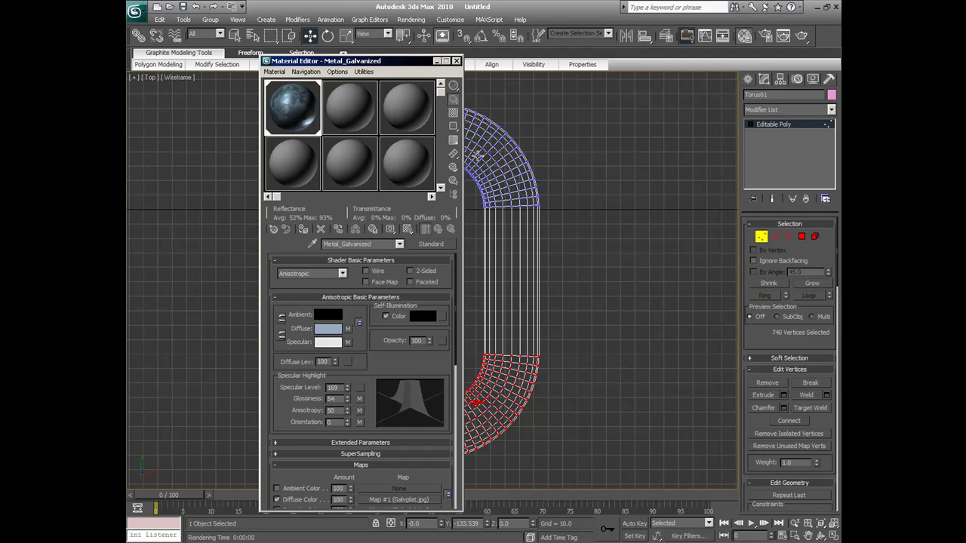
{"action": "left_click", "coordinate": [456, 60]}
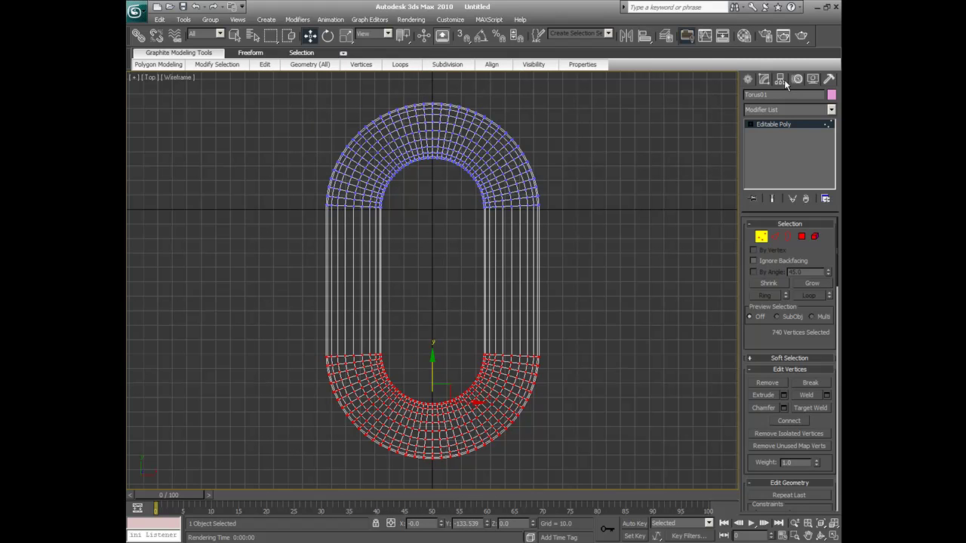
{"action": "left_click", "coordinate": [804, 34]}
- Start a new scene without saving and create Cylinder01 (radius 21.943, height 197.786)
{"action": "left_click", "coordinate": [156, 6]}
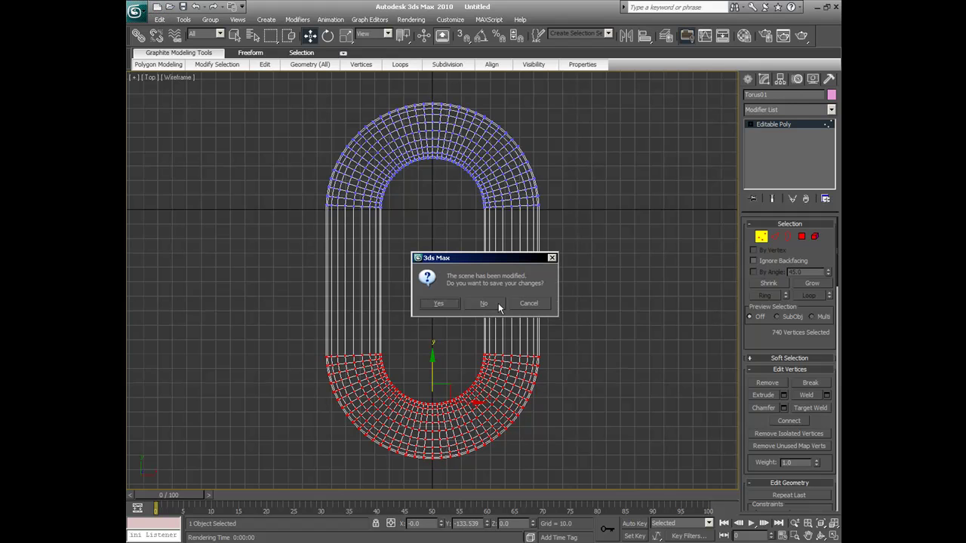
{"action": "left_click", "coordinate": [484, 303]}
{"action": "left_click", "coordinate": [466, 310]}
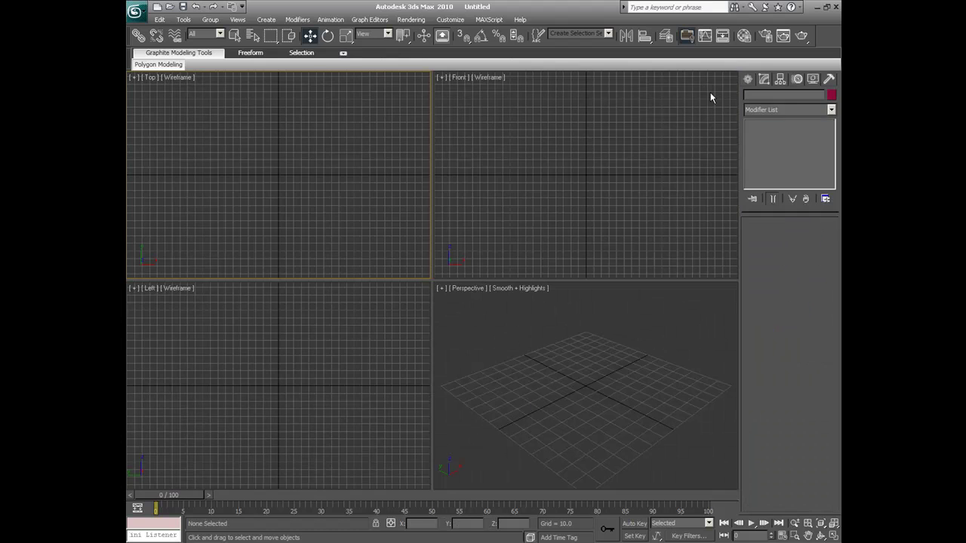
{"action": "left_click", "coordinate": [750, 80]}
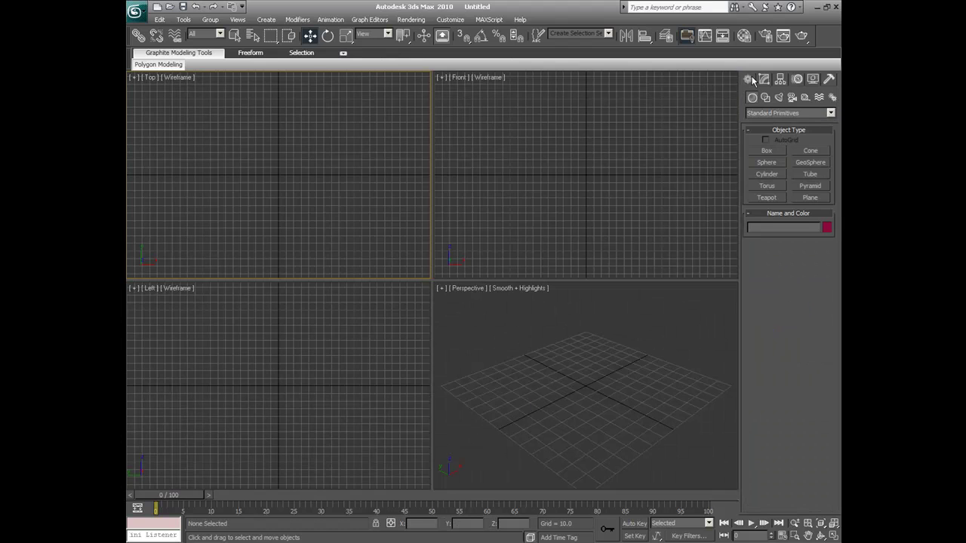
{"action": "left_click", "coordinate": [768, 177]}
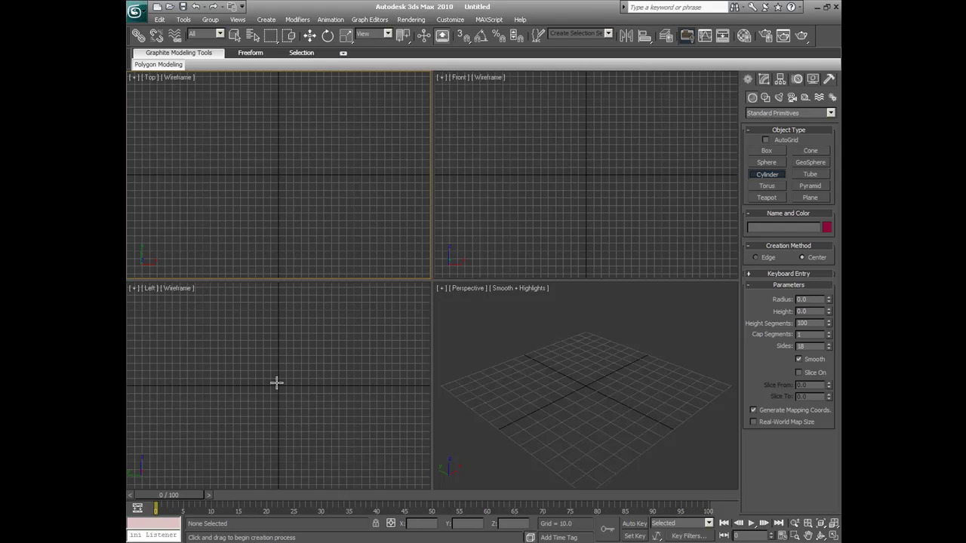
{"action": "left_click_drag", "start_coordinate": [275, 380], "coordinate": [290, 386]}
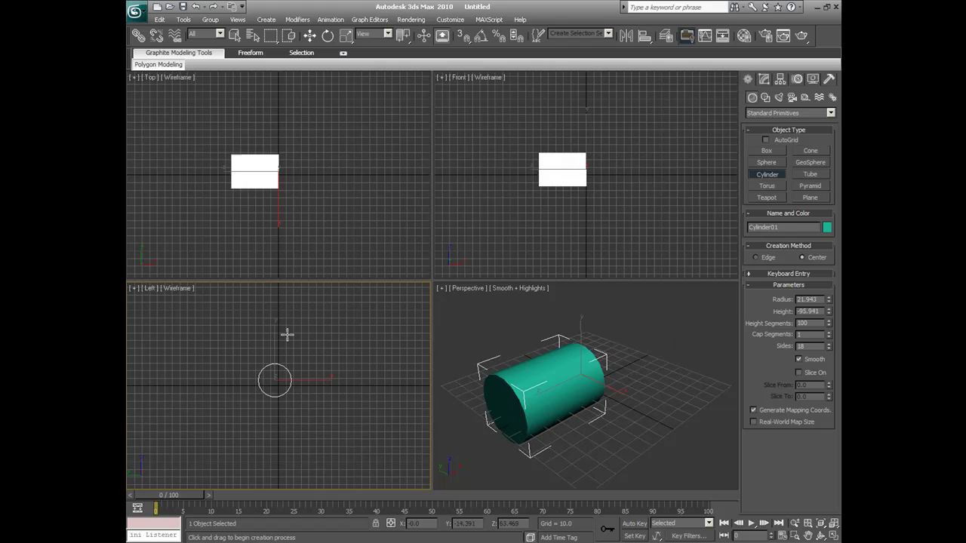
{"action": "left_click", "coordinate": [270, 235]}
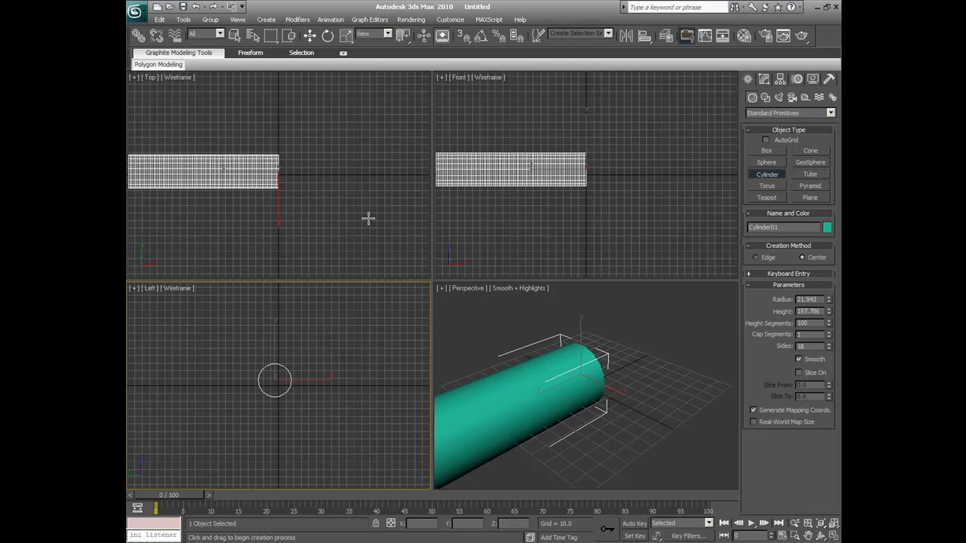
- Activate the Front viewport, zoom extents all, and maximize it
{"action": "right_click", "coordinate": [507, 239]}
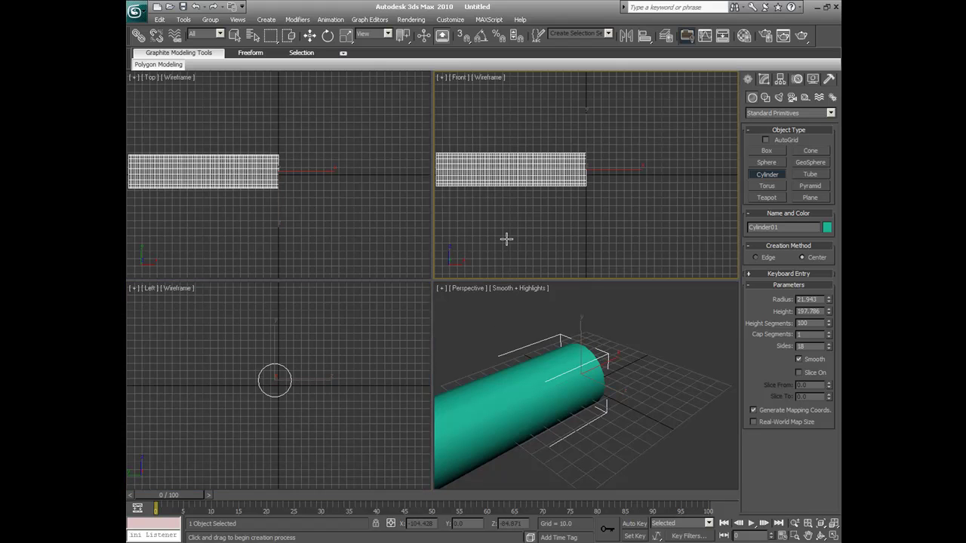
{"action": "left_click", "coordinate": [835, 523]}
{"action": "left_click", "coordinate": [835, 536]}
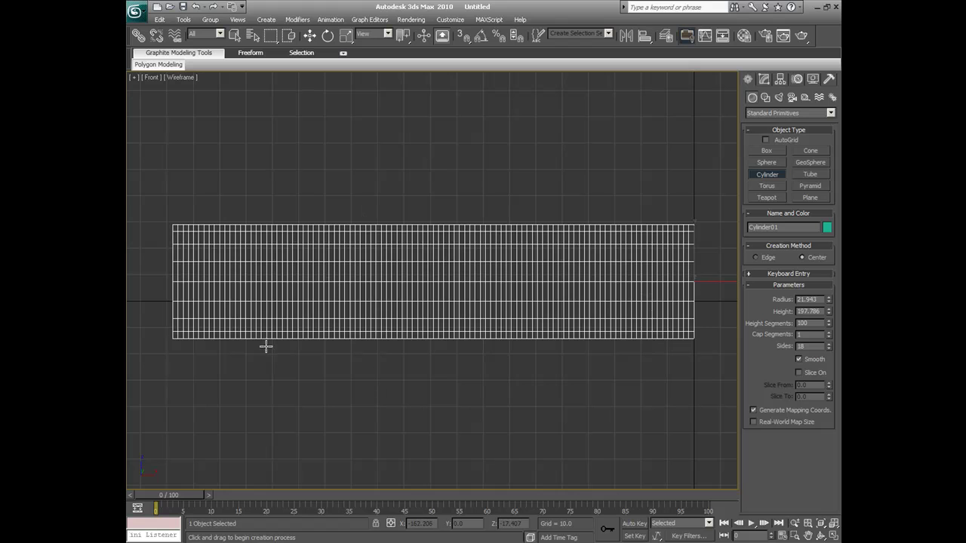
- Restore 100 height segments and set the cylinder's sides to 20
{"action": "left_click_drag", "start_coordinate": [829, 325], "coordinate": [812, 287]}
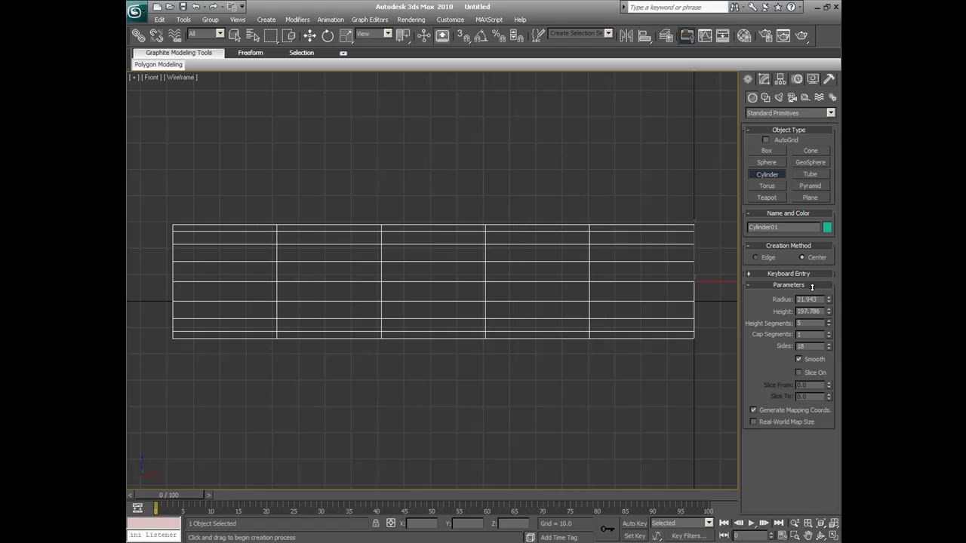
{"action": "left_click_drag", "start_coordinate": [812, 287], "coordinate": [812, 158]}
{"action": "left_click_drag", "start_coordinate": [828, 323], "coordinate": [839, 321]}
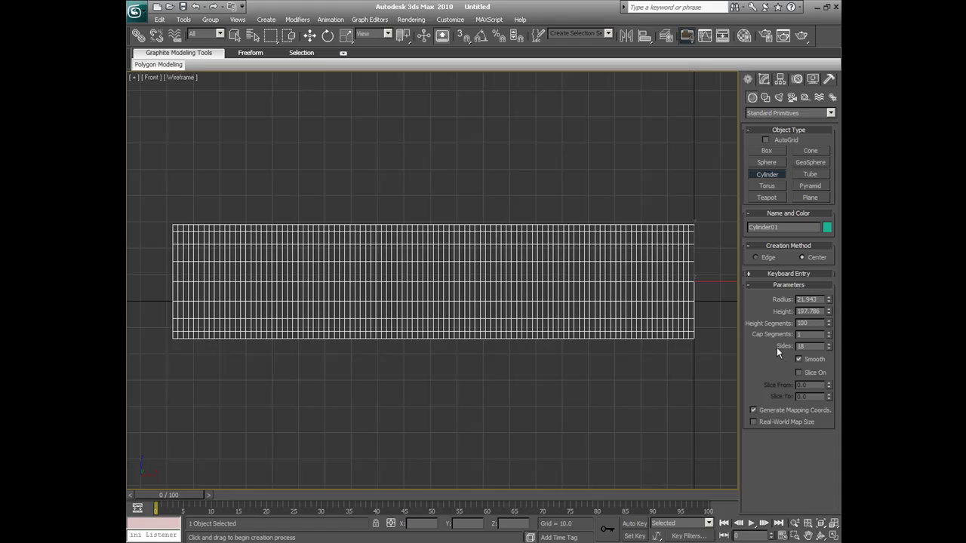
{"action": "left_click_drag", "start_coordinate": [829, 345], "coordinate": [828, 323]}
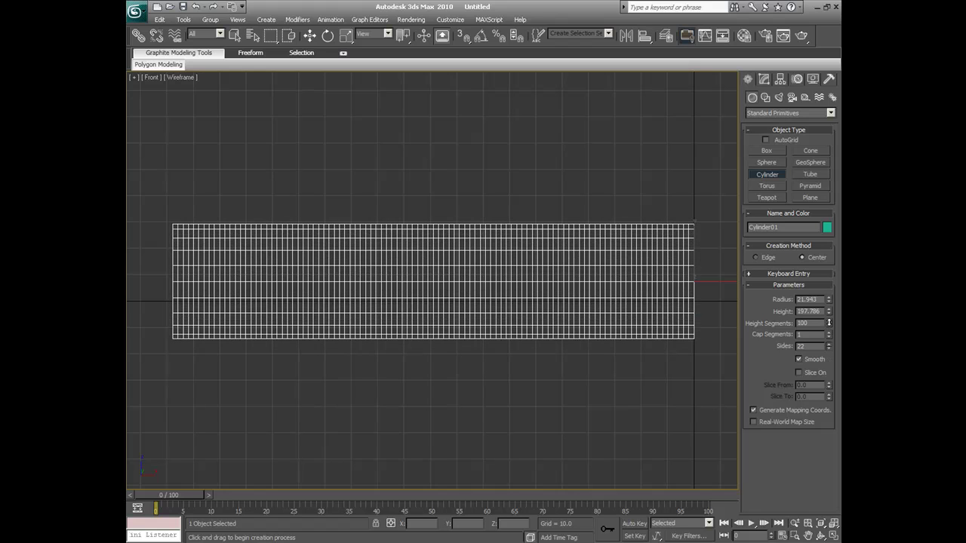
{"action": "double_click", "coordinate": [805, 347]}
{"action": "type", "text": "20"}
{"action": "key", "text": "Return"}
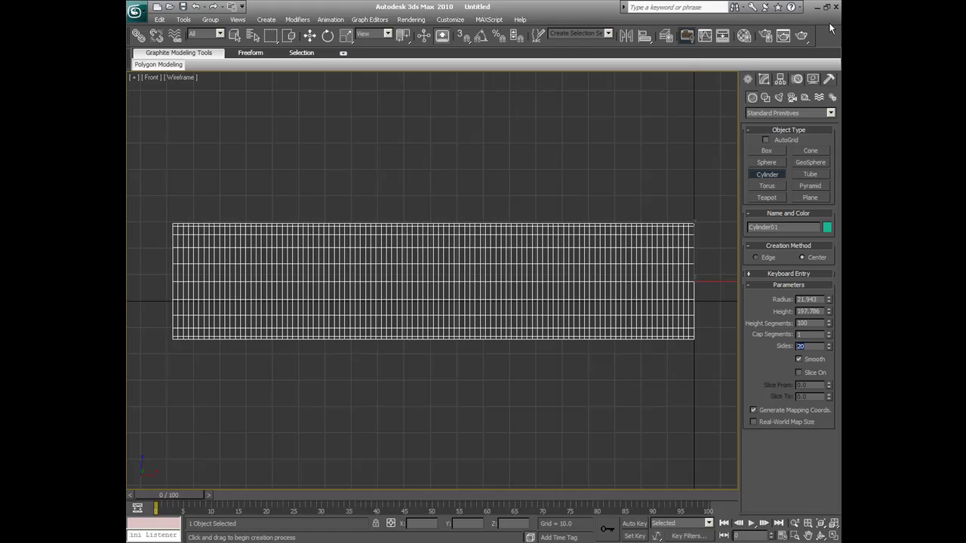
- Run a front-view test render of the teal cylinder and close it
{"action": "left_click", "coordinate": [802, 35]}
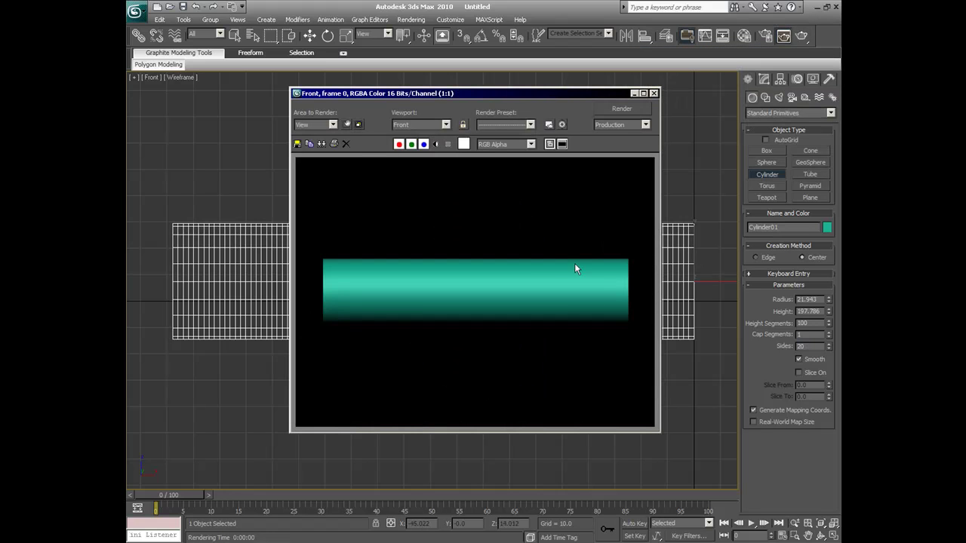
{"action": "left_click", "coordinate": [653, 94]}
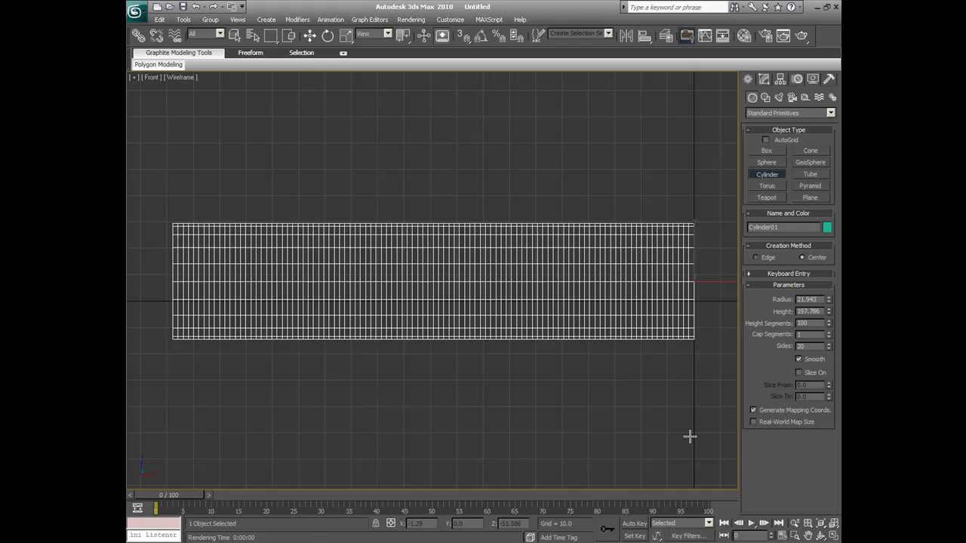
{"action": "left_click", "coordinate": [796, 524]}
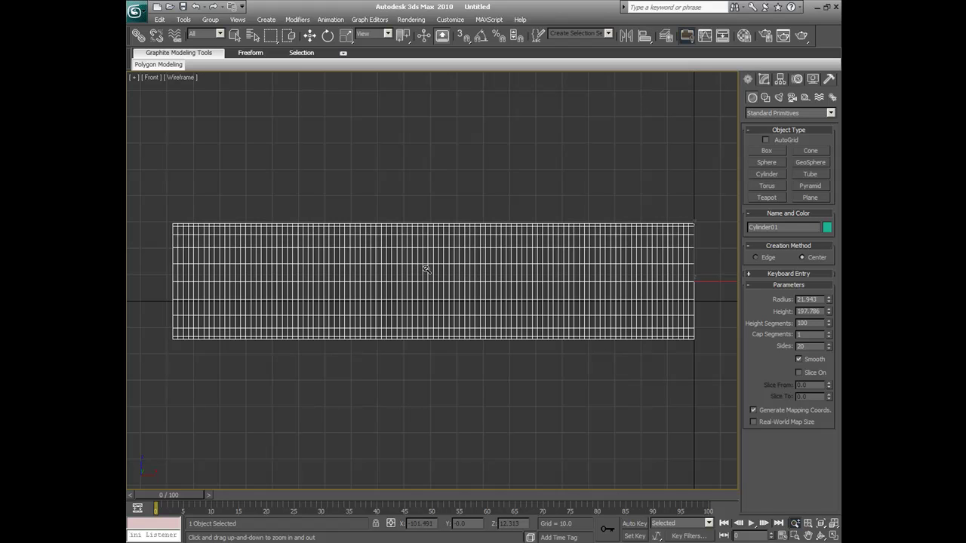
- Lengthen the cylinder to a height of 710.052 and fit it in the Front view
{"action": "left_click_drag", "start_coordinate": [428, 269], "coordinate": [439, 348]}
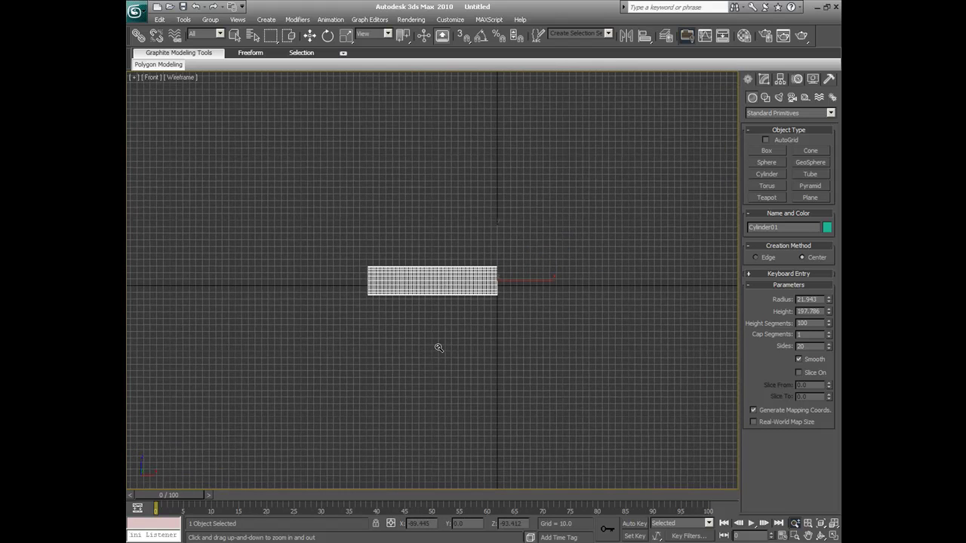
{"action": "left_click", "coordinate": [345, 36]}
{"action": "left_click", "coordinate": [764, 79]}
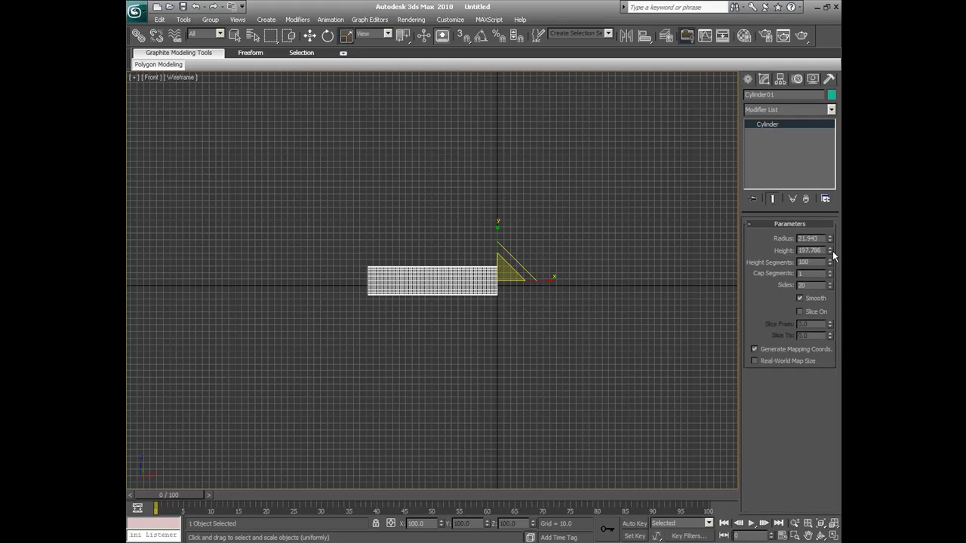
{"action": "left_click_drag", "start_coordinate": [830, 249], "coordinate": [816, 104]}
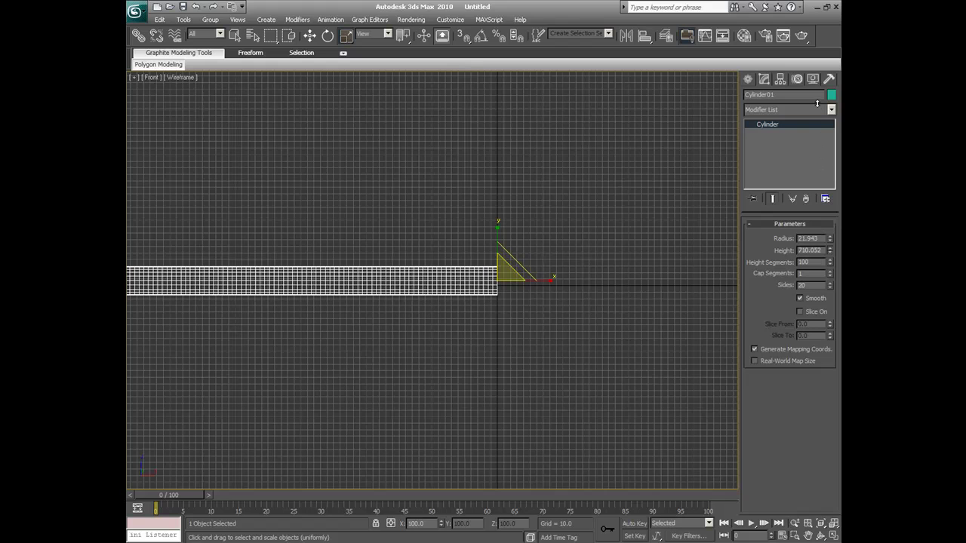
{"action": "left_click", "coordinate": [833, 524]}
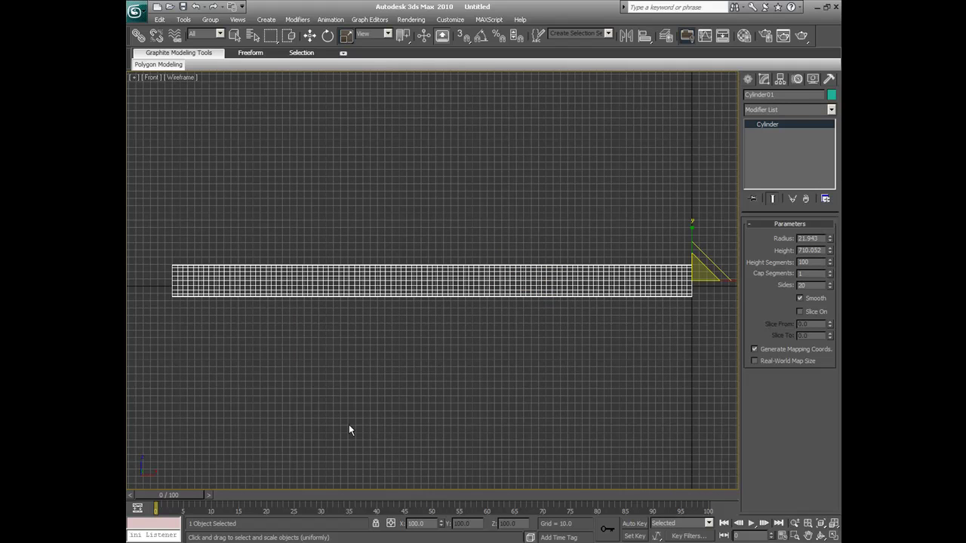
- Slim the cylinder's radius to 20
{"action": "key", "text": "r"}
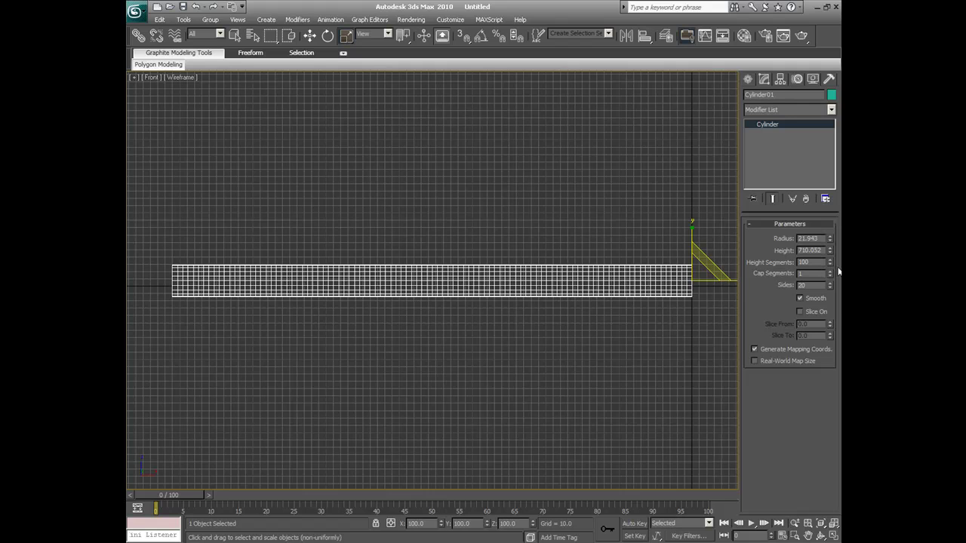
{"action": "left_click_drag", "start_coordinate": [821, 239], "coordinate": [782, 240]}
{"action": "type", "text": "20"}
{"action": "key", "text": "Return"}
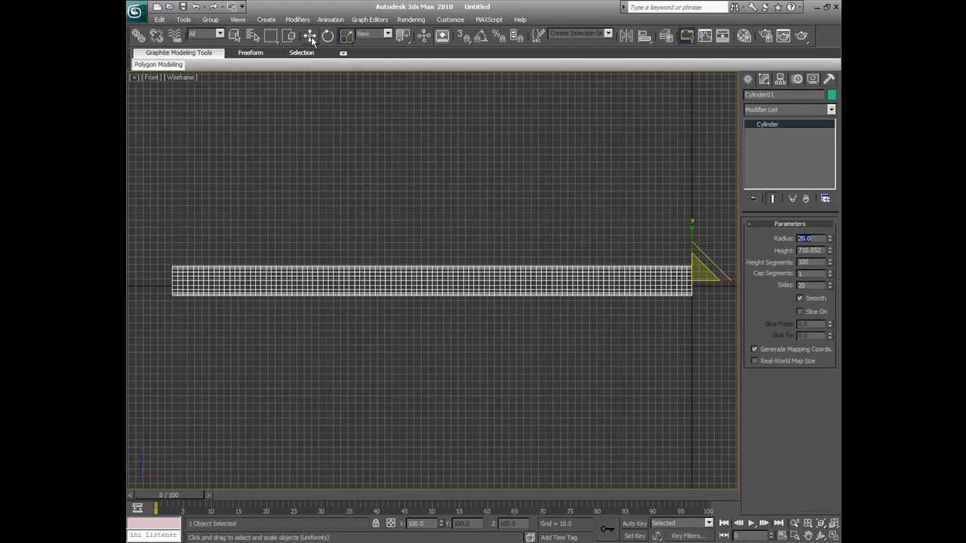
{"action": "left_click", "coordinate": [310, 36]}
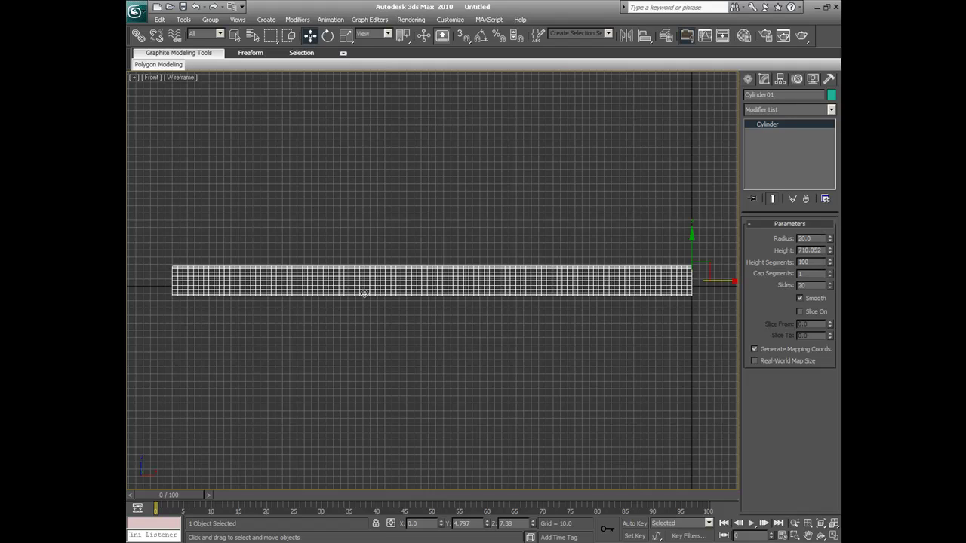
- Convert Cylinder01 to an Editable Poly and marquee-select its left-half vertices
{"action": "right_click", "coordinate": [424, 287]}
{"action": "mouse_move", "coordinate": [477, 388]}
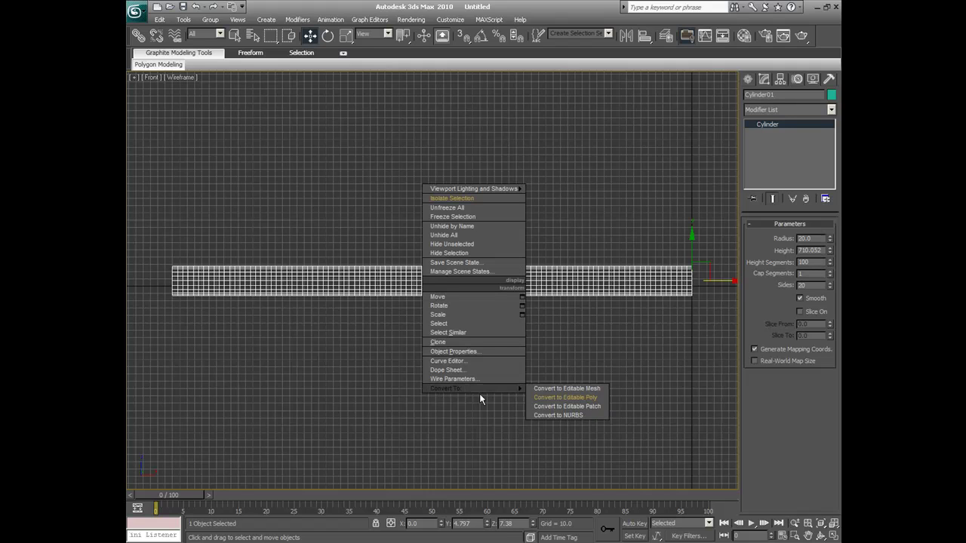
{"action": "left_click", "coordinate": [555, 398]}
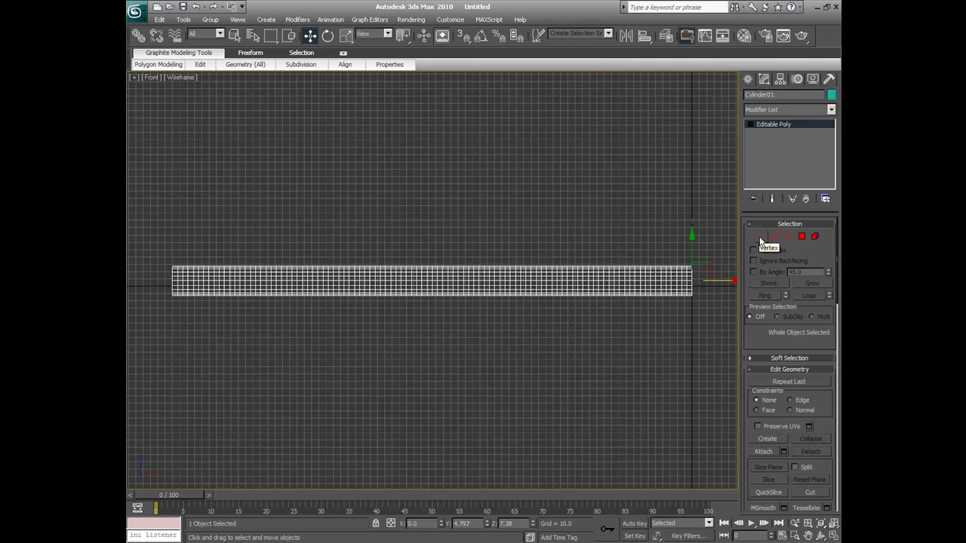
{"action": "left_click", "coordinate": [761, 237]}
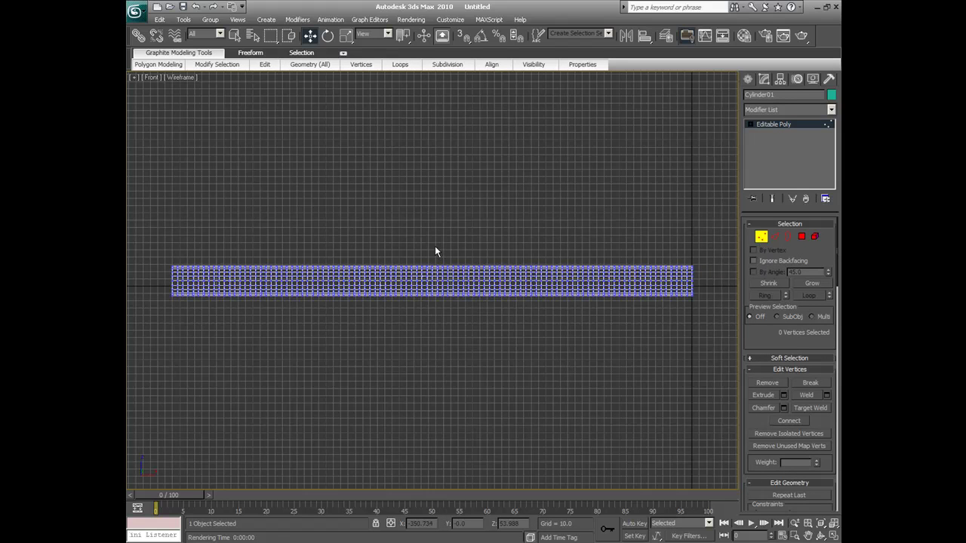
{"action": "left_click_drag", "start_coordinate": [435, 246], "coordinate": [162, 316]}
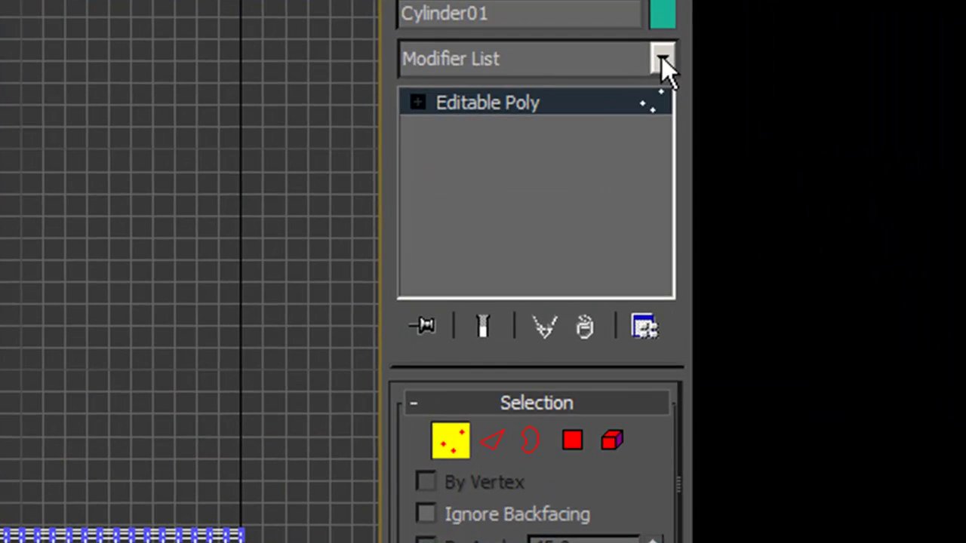
- Add a Bend modifier to the left-half vertices and select its Gizmo sub-object
{"action": "left_click", "coordinate": [662, 58]}
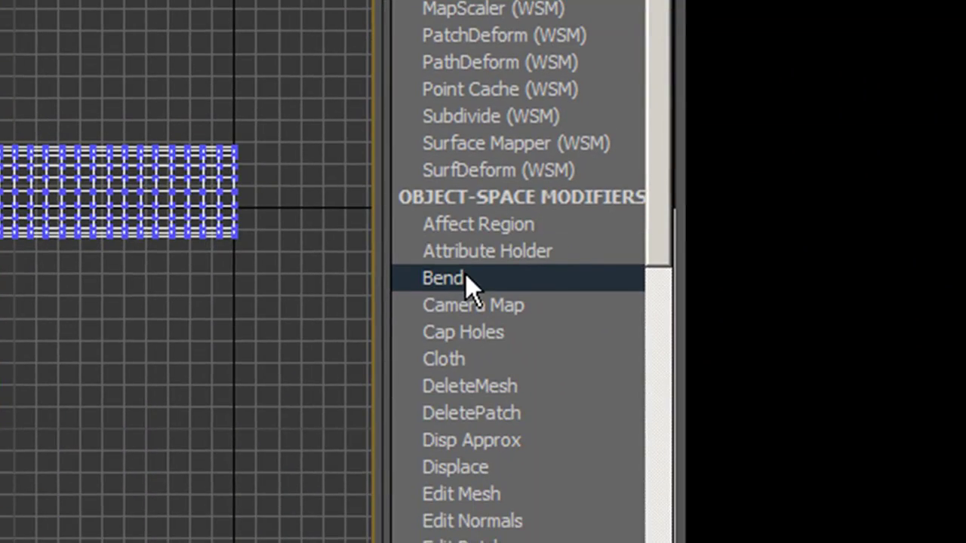
{"action": "left_click", "coordinate": [465, 277]}
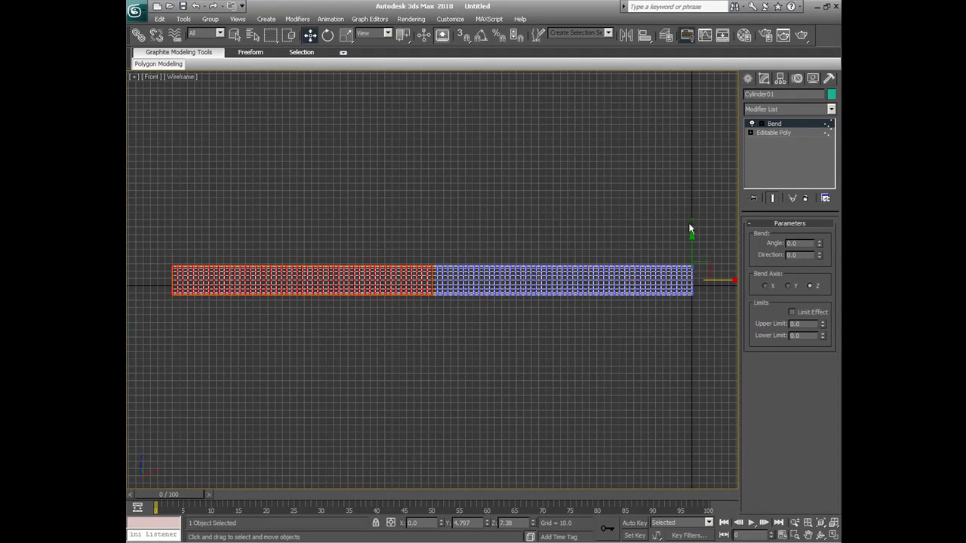
{"action": "left_click", "coordinate": [760, 124]}
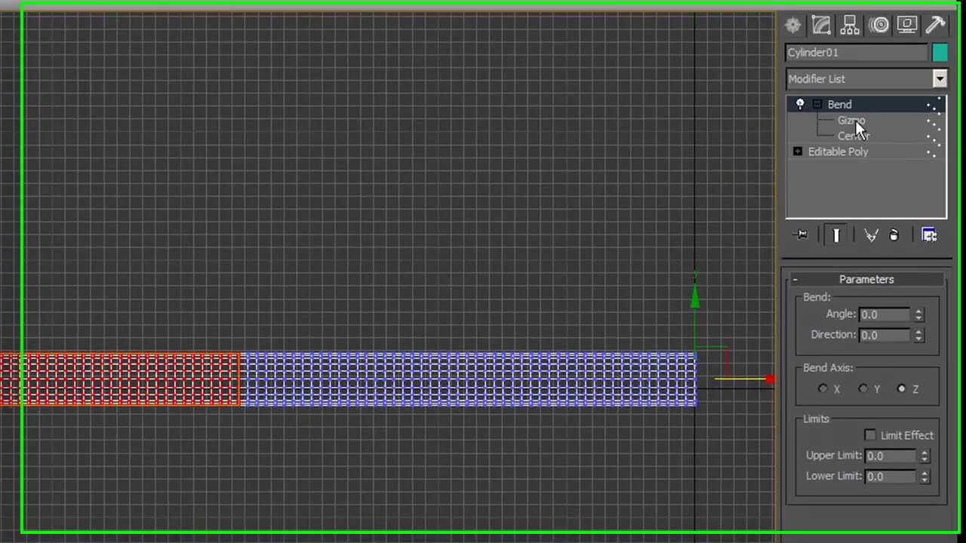
{"action": "left_click", "coordinate": [782, 132]}
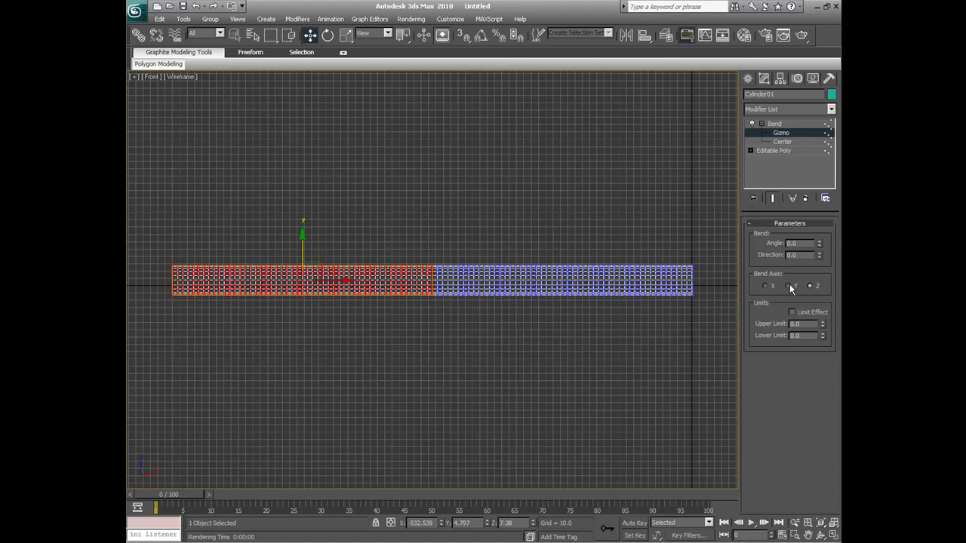
- Set Bend Angle 90, Bend Axis Z and Direction 90 so the left half arcs
{"action": "left_click", "coordinate": [803, 243]}
{"action": "type", "text": "90"}
{"action": "key", "text": "Return"}
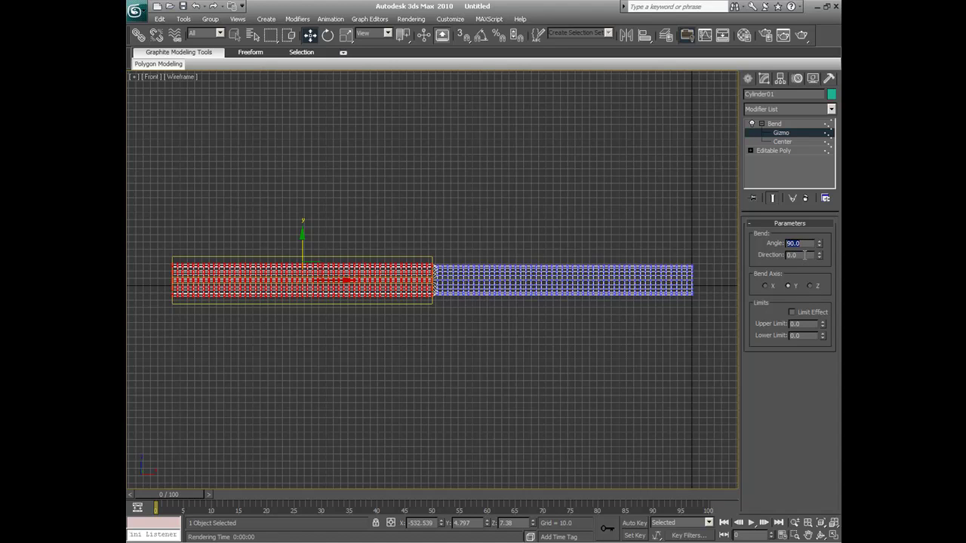
{"action": "left_click", "coordinate": [810, 285]}
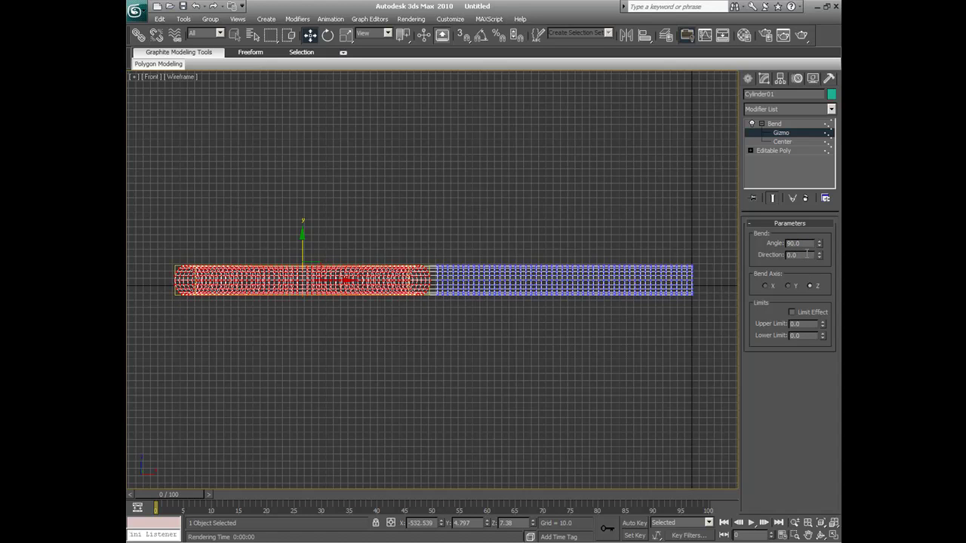
{"action": "left_click", "coordinate": [807, 255]}
{"action": "type", "text": "9"}
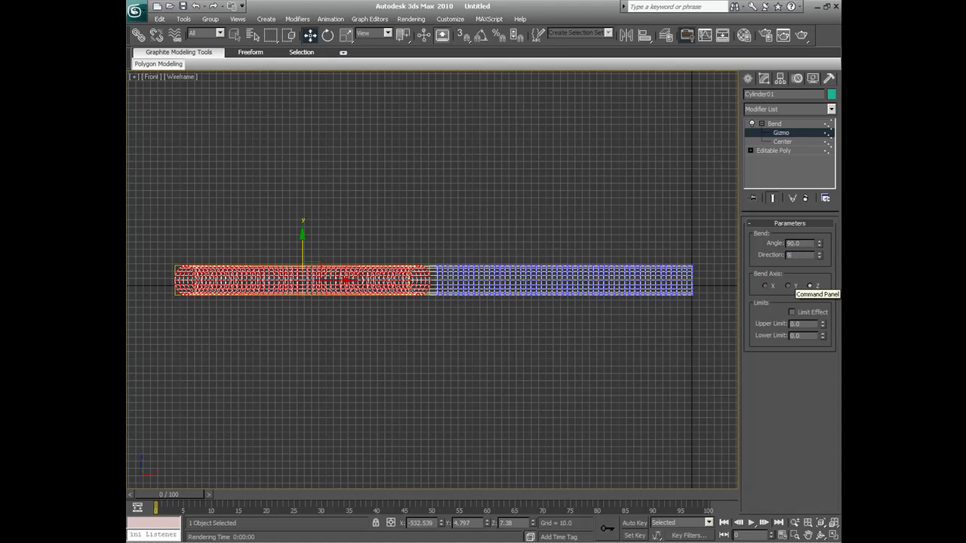
{"action": "type", "text": "0"}
{"action": "key", "text": "Return"}
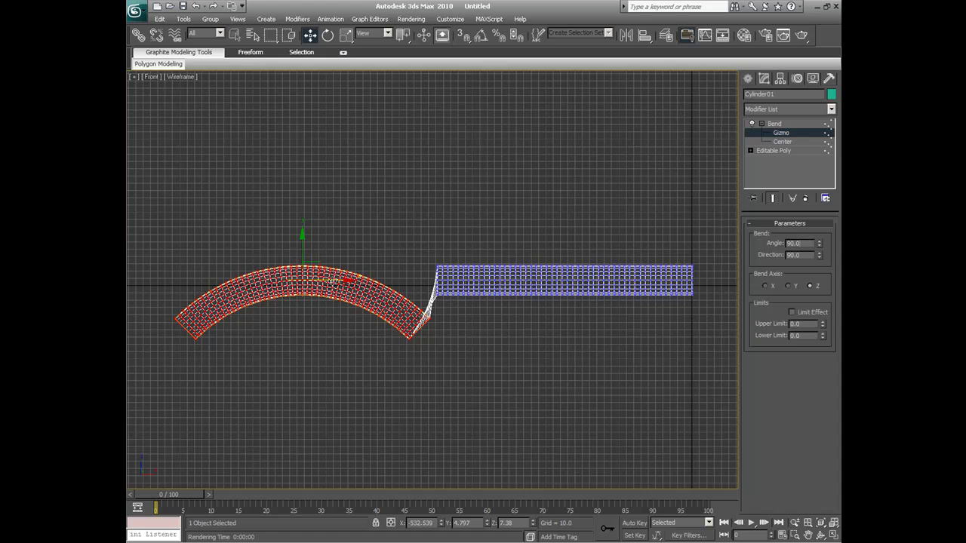
- Move the Bend gizmo centre along X, then vertically, so the left half curls into a hook
{"action": "left_click_drag", "start_coordinate": [335, 281], "coordinate": [465, 273]}
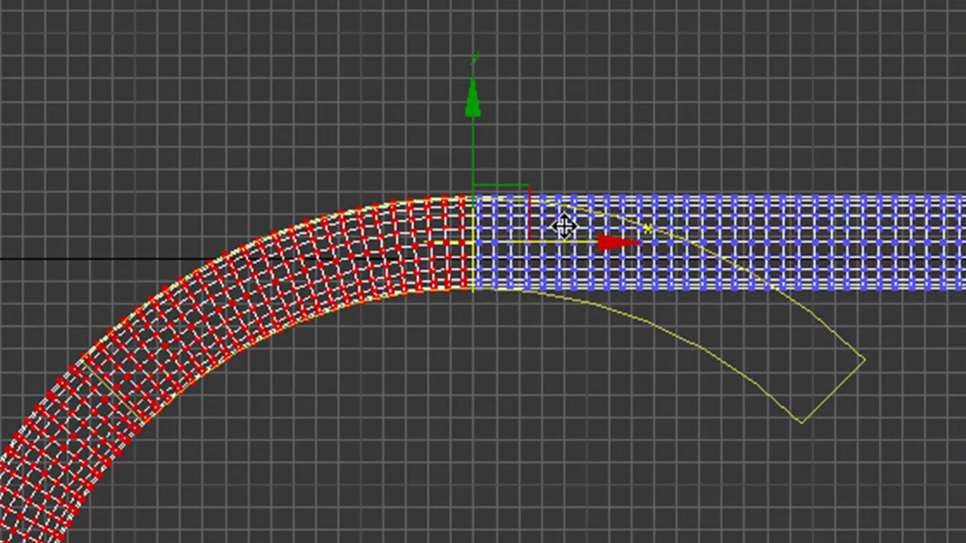
{"action": "left_click_drag", "start_coordinate": [564, 225], "coordinate": [570, 228]}
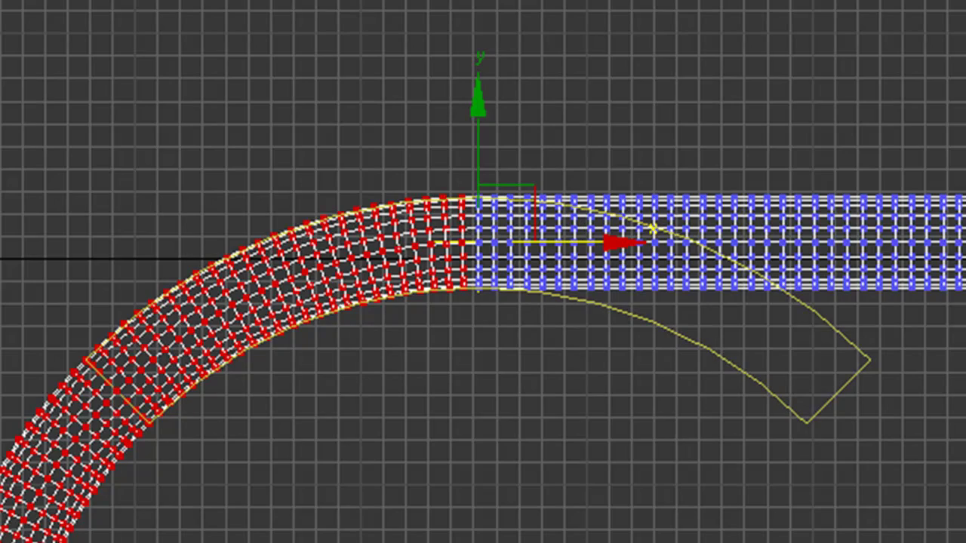
{"action": "key", "text": "q"}
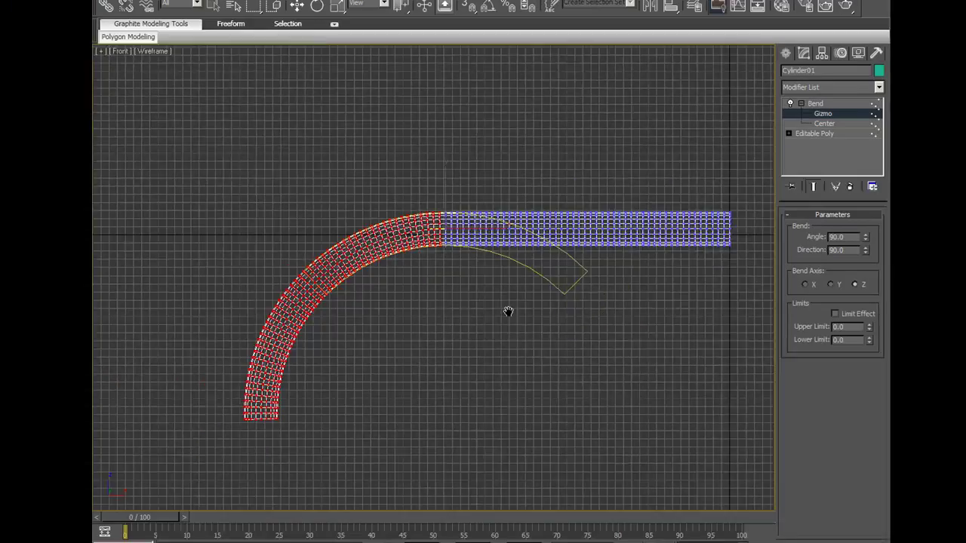
{"action": "middle_click_drag", "start_coordinate": [509, 313], "coordinate": [431, 263]}
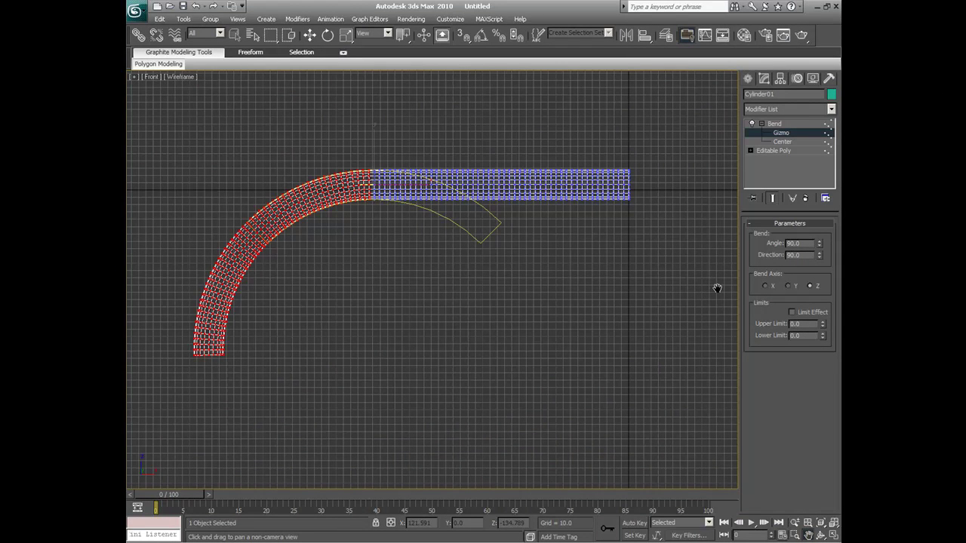
{"action": "left_click", "coordinate": [309, 34]}
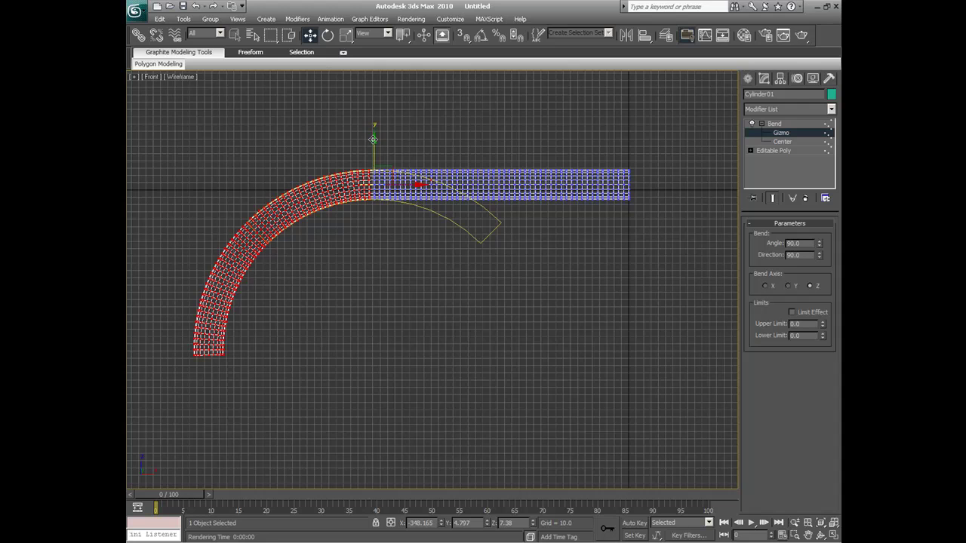
{"action": "left_click_drag", "start_coordinate": [373, 139], "coordinate": [372, 170]}
- Set the Bend angle to 180 and raise the gizmo to tighten the hook
{"action": "double_click", "coordinate": [814, 243]}
{"action": "type", "text": "180"}
{"action": "key", "text": "Return"}
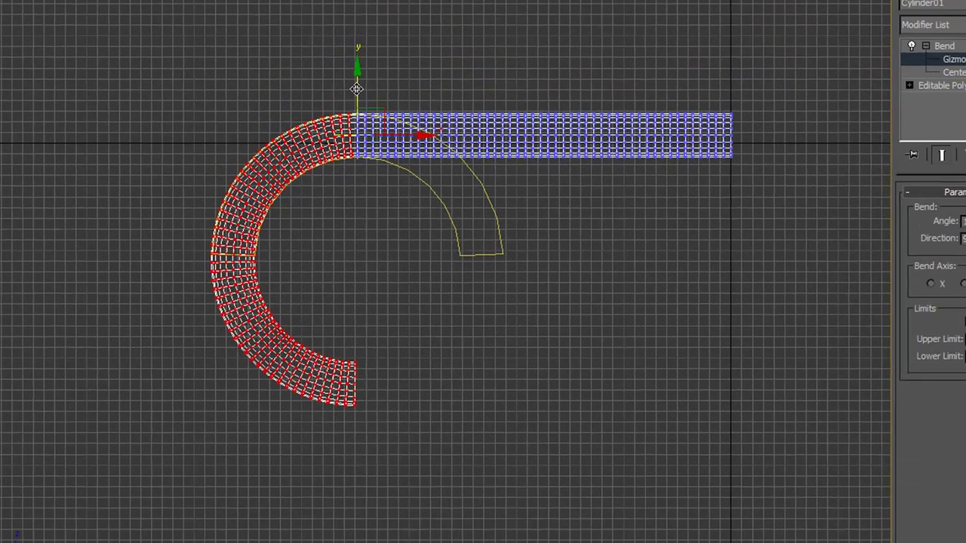
{"action": "left_click_drag", "start_coordinate": [356, 89], "coordinate": [341, 25]}
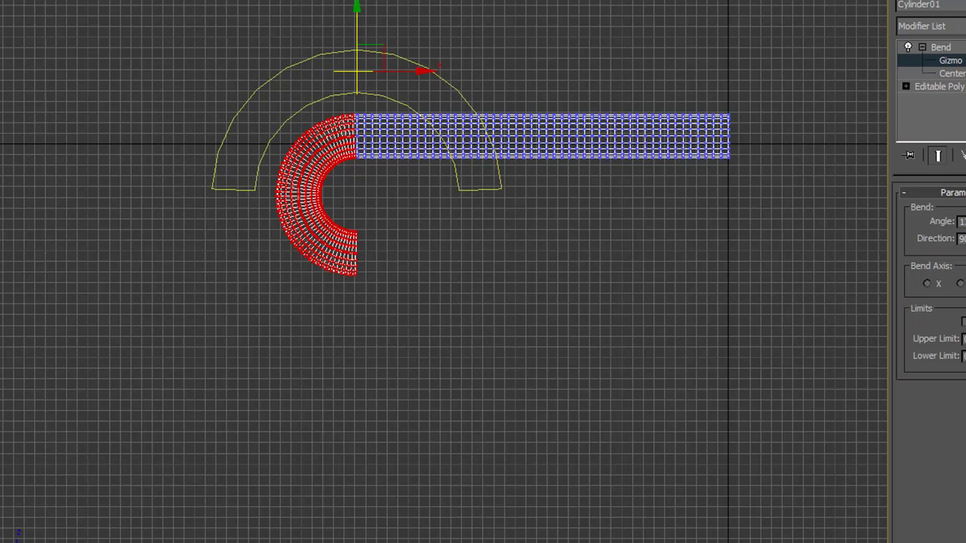
- Render the Front view to check the hook, then fine-tune the bend angle to 176
{"action": "key", "text": "shift+q"}
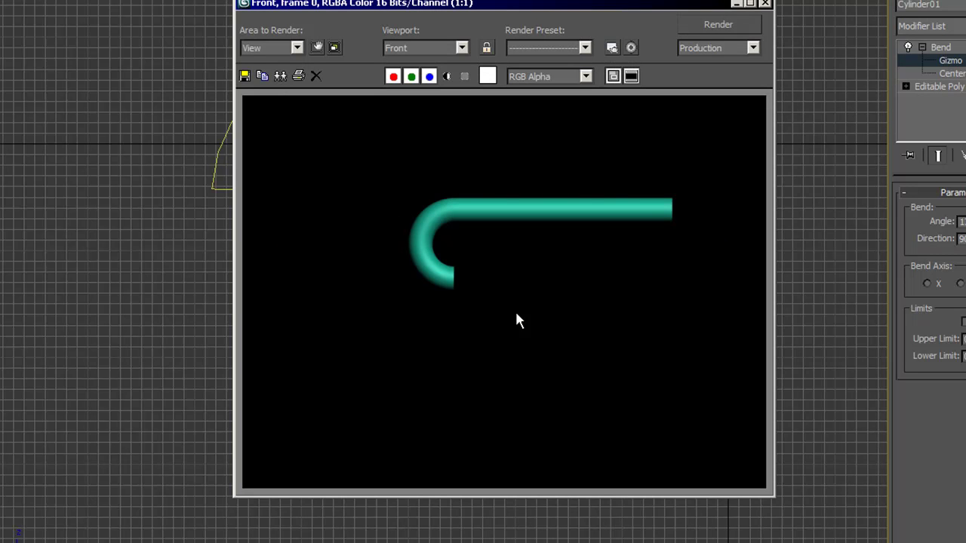
{"action": "left_click", "coordinate": [764, 3]}
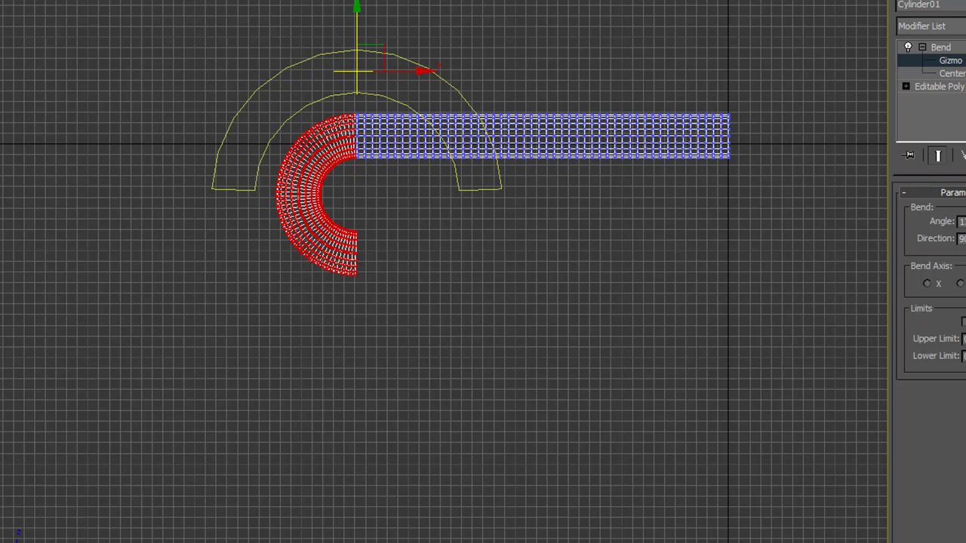
{"action": "key", "text": "Return"}
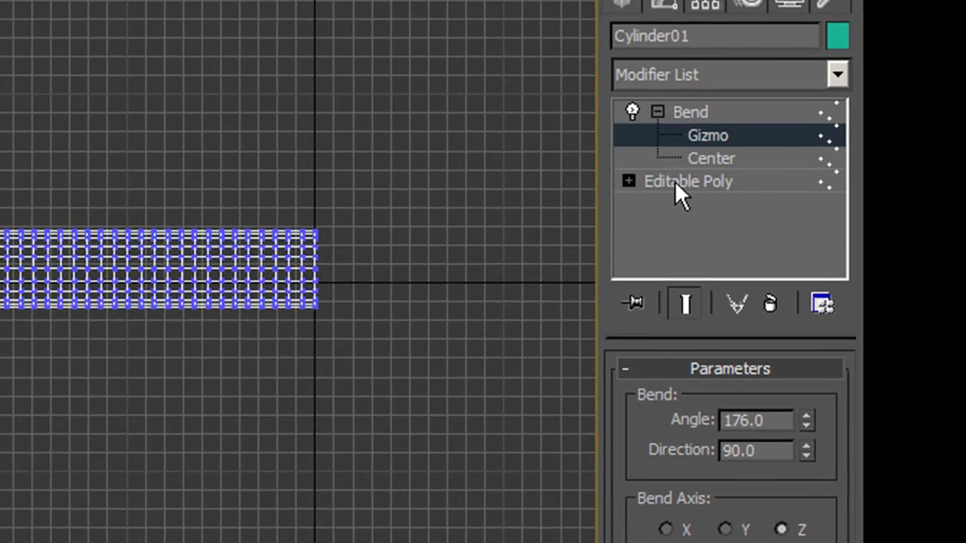
{"action": "left_click", "coordinate": [675, 181]}
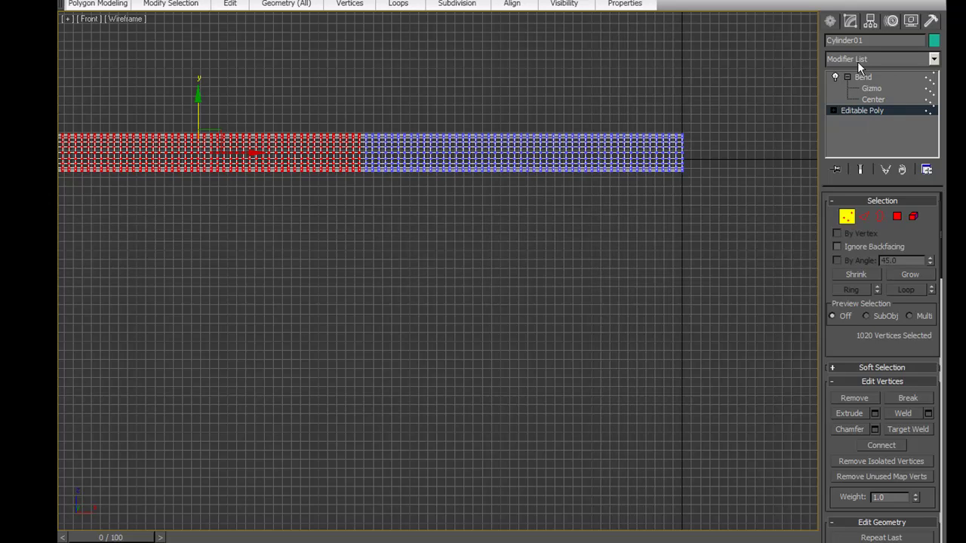
{"action": "left_click_drag", "start_coordinate": [364, 123], "coordinate": [713, 189]}
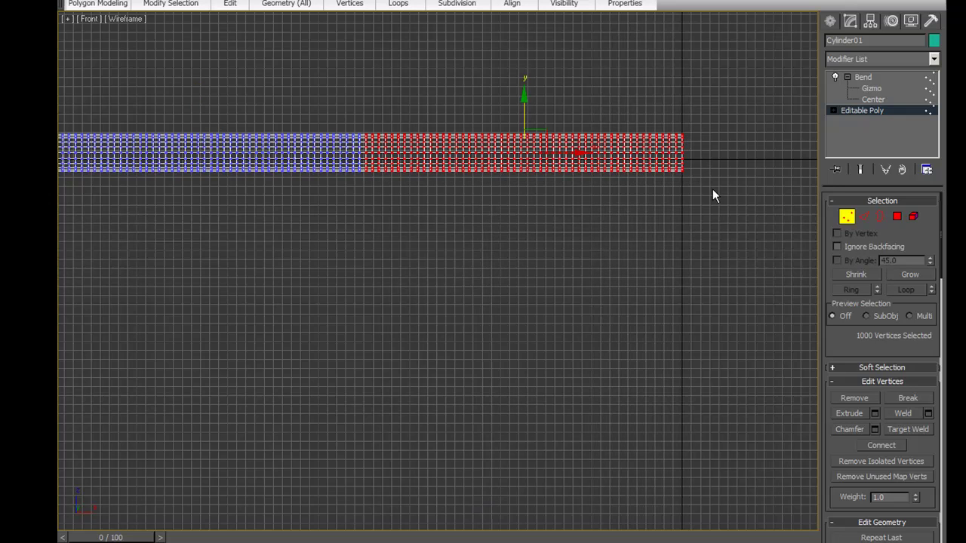
{"action": "left_click", "coordinate": [862, 77]}
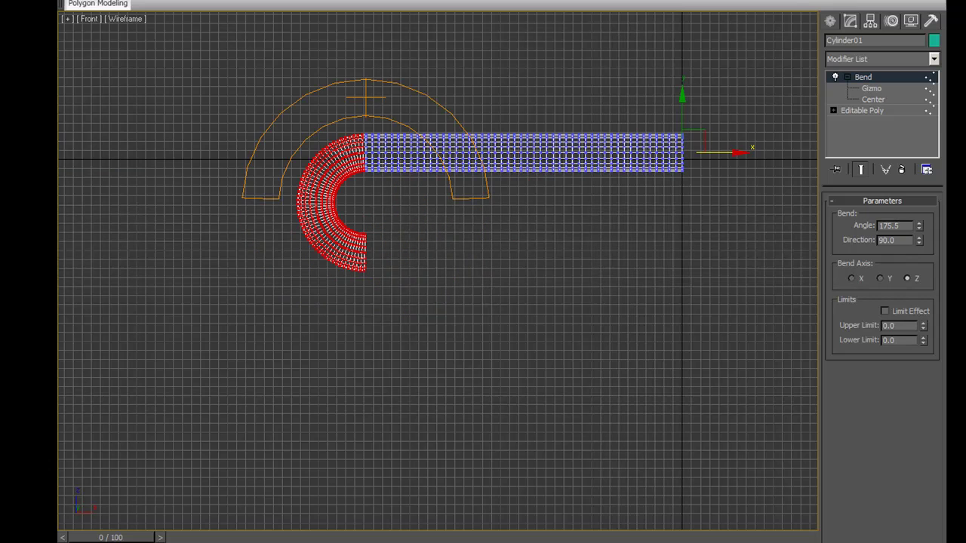
{"action": "key", "text": "ctrl+z"}
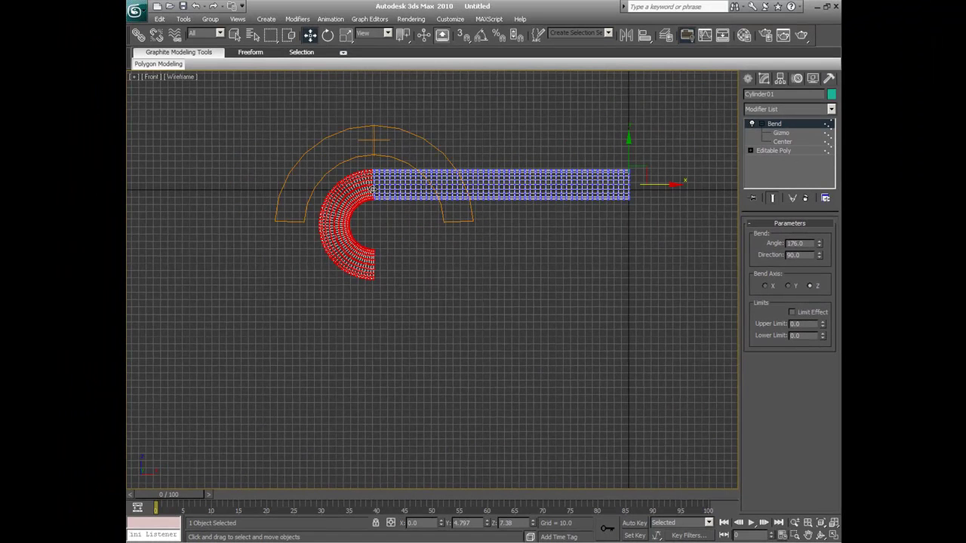
- Convert Cylinder01 to Editable Poly from the right-click menu and enter Vertex sub-object mode
{"action": "right_click", "coordinate": [372, 188]}
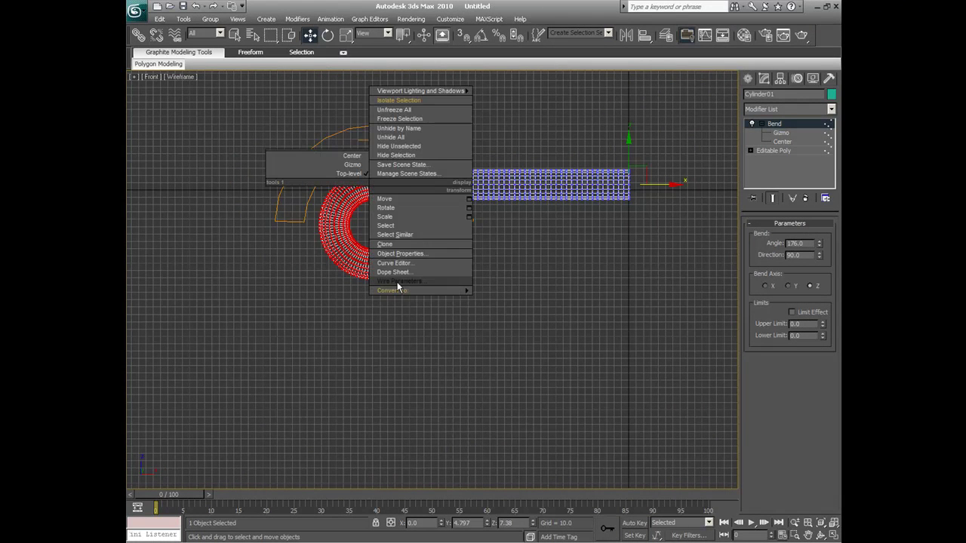
{"action": "mouse_move", "coordinate": [400, 292]}
{"action": "left_click", "coordinate": [503, 300]}
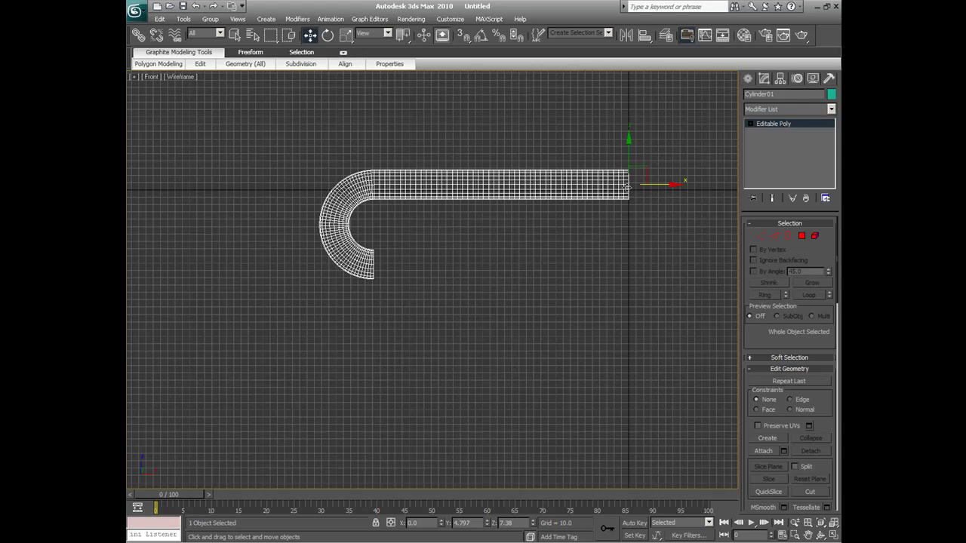
{"action": "left_click", "coordinate": [761, 236]}
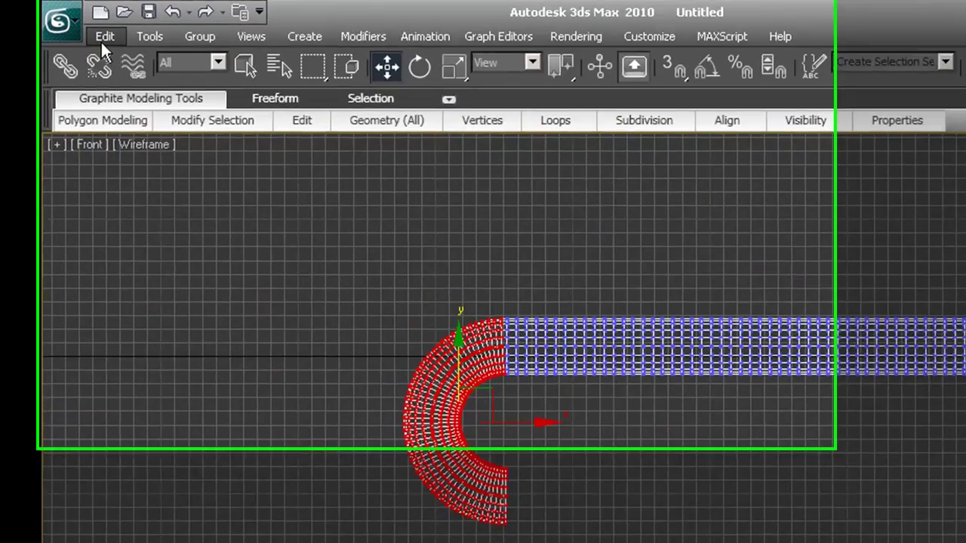
- Invert the vertex selection, scale the straight shaft shorter along X, and slide it back against the curve
{"action": "left_click", "coordinate": [159, 19]}
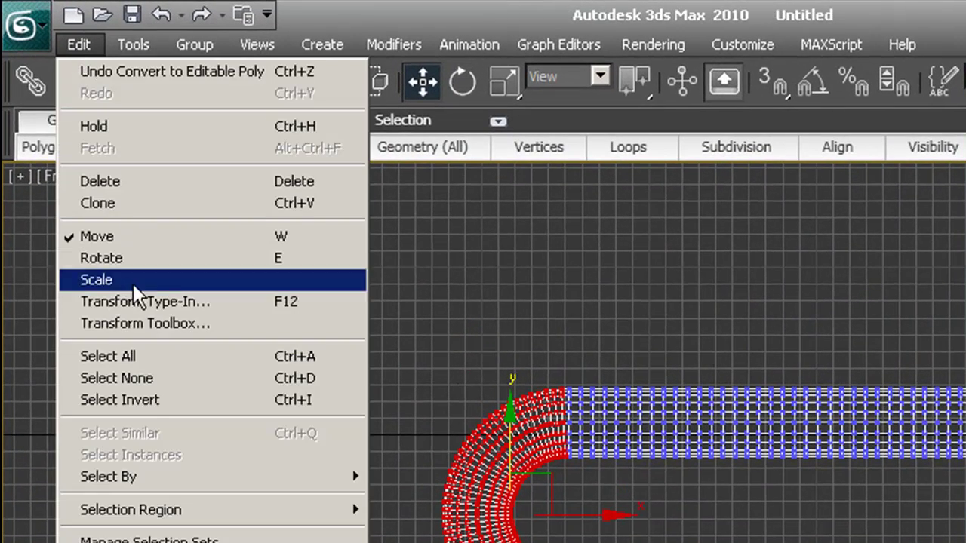
{"action": "left_click", "coordinate": [148, 398]}
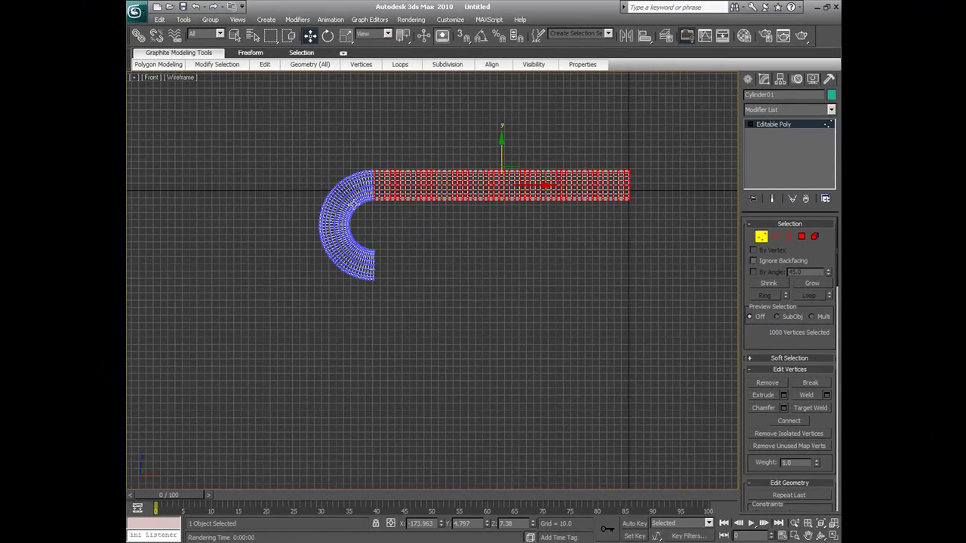
{"action": "left_click", "coordinate": [347, 39]}
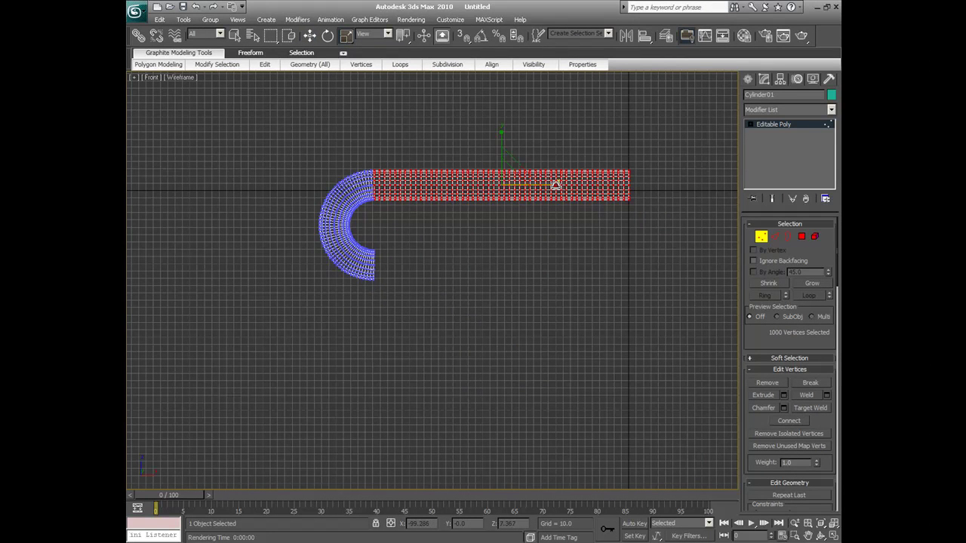
{"action": "left_click_drag", "start_coordinate": [555, 184], "coordinate": [520, 183]}
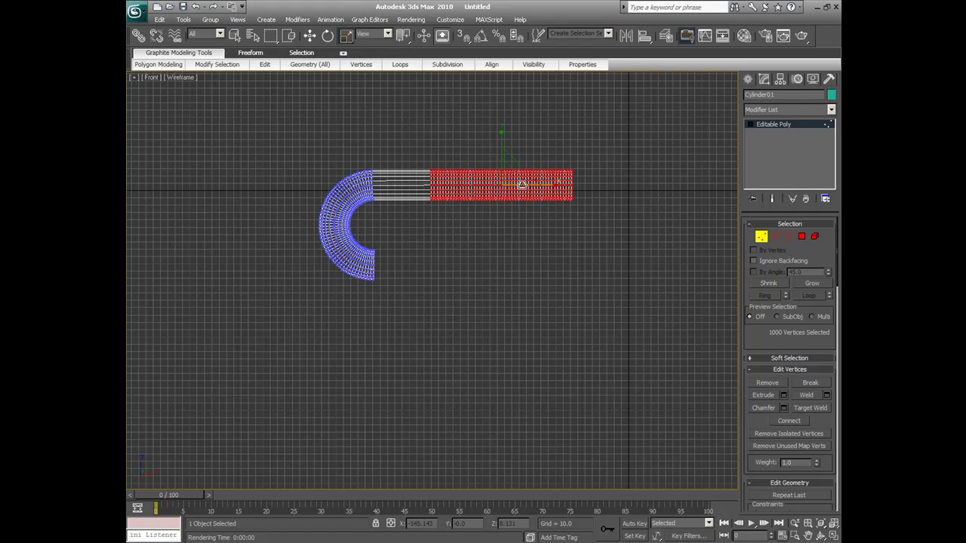
{"action": "left_click", "coordinate": [310, 36]}
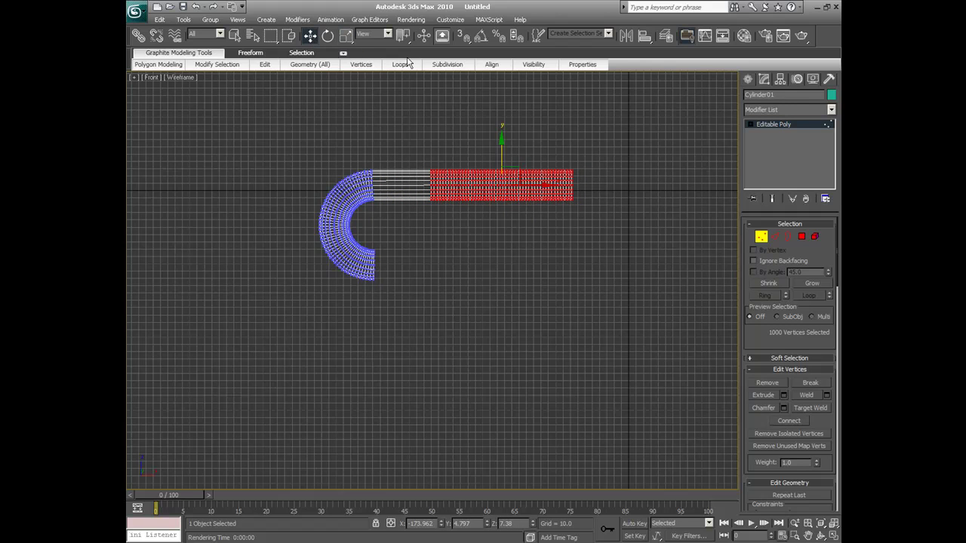
{"action": "left_click_drag", "start_coordinate": [536, 186], "coordinate": [479, 177]}
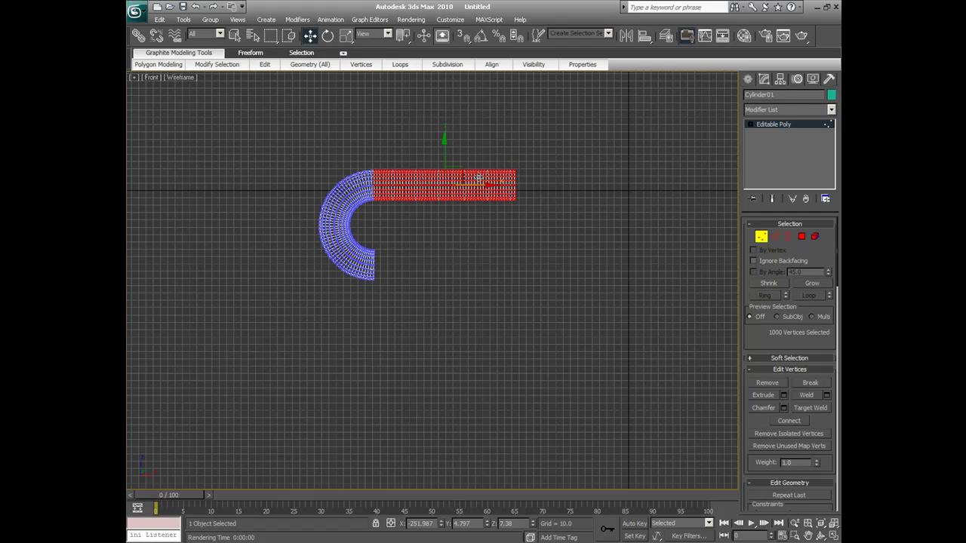